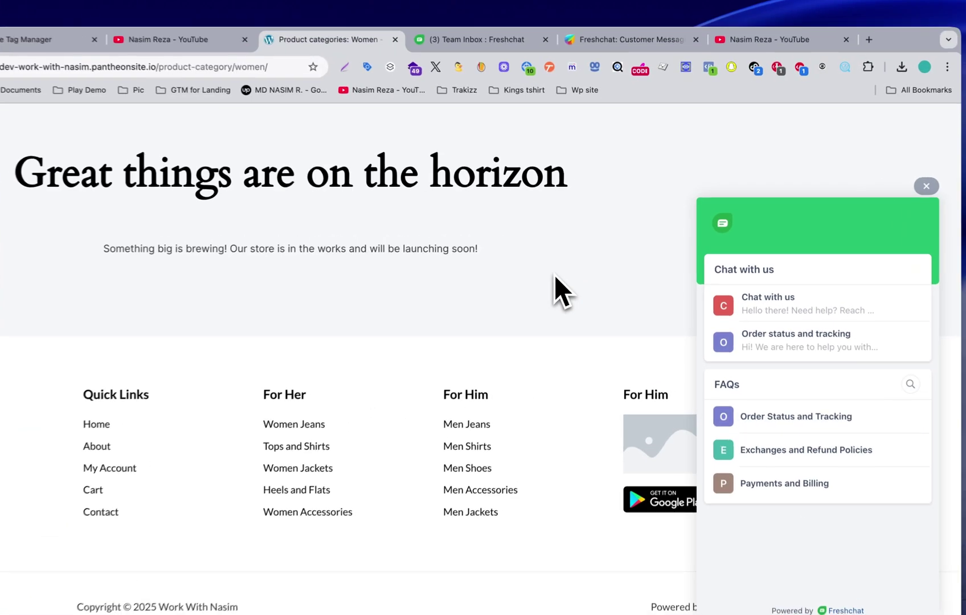
# Try closing and reopening the Freshchat widget on the store's Women category page, and view the Freshchat product page.
pyautogui.scroll(2, 582, 264)
pyautogui.scroll(-1, 553, 278)
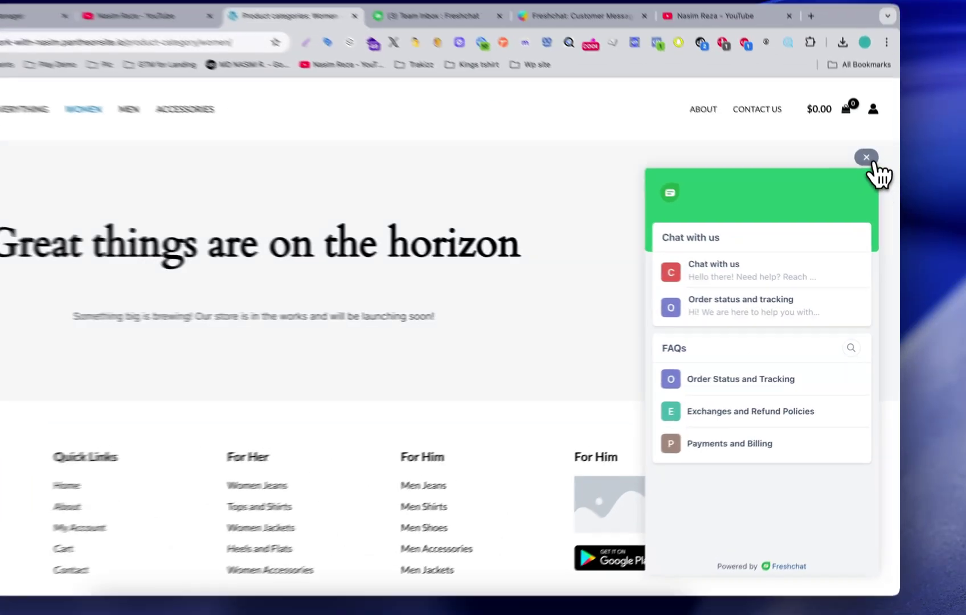
pyautogui.click(871, 191)
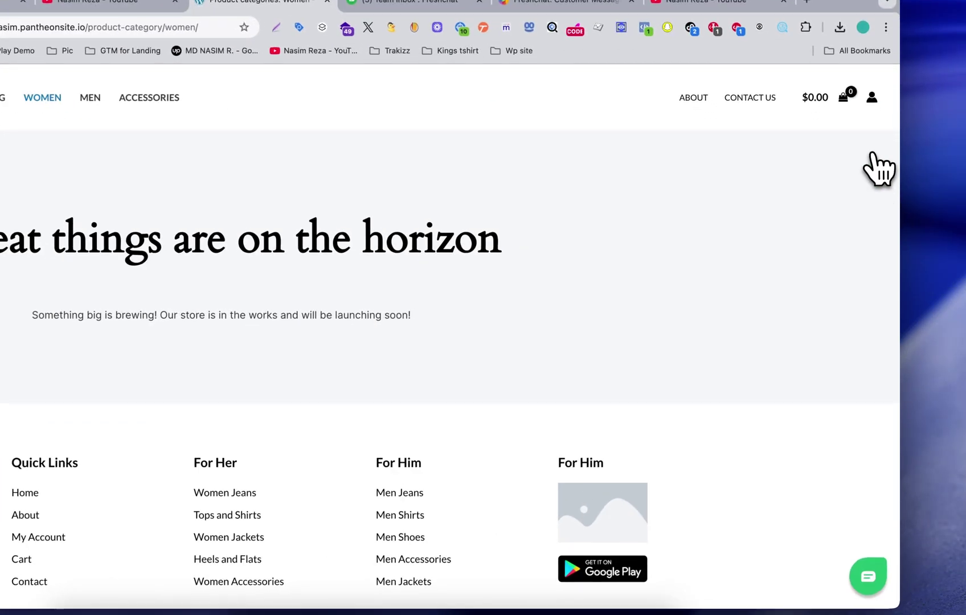
pyautogui.click(867, 576)
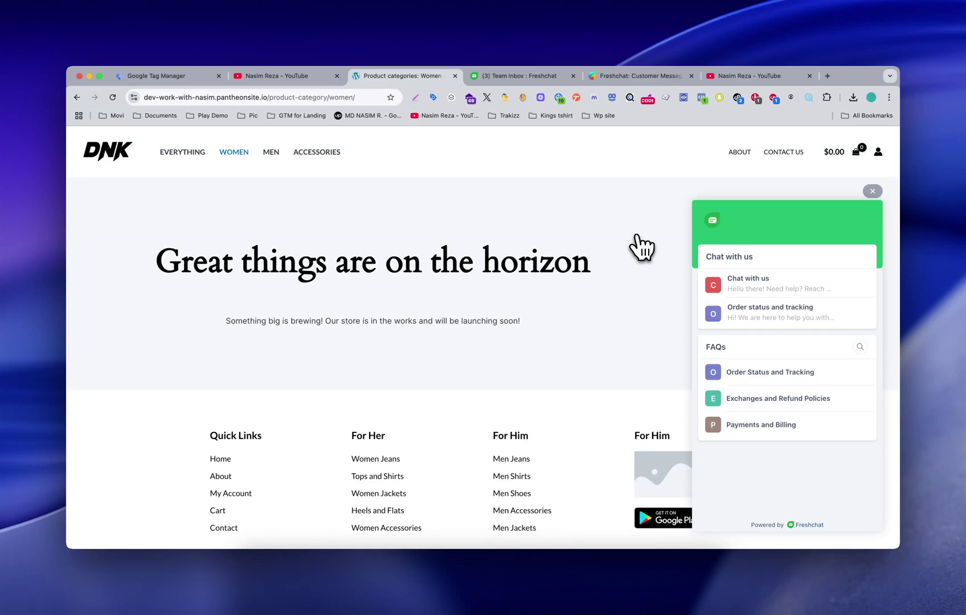
pyautogui.click(872, 191)
pyautogui.scroll(-1, 636, 321)
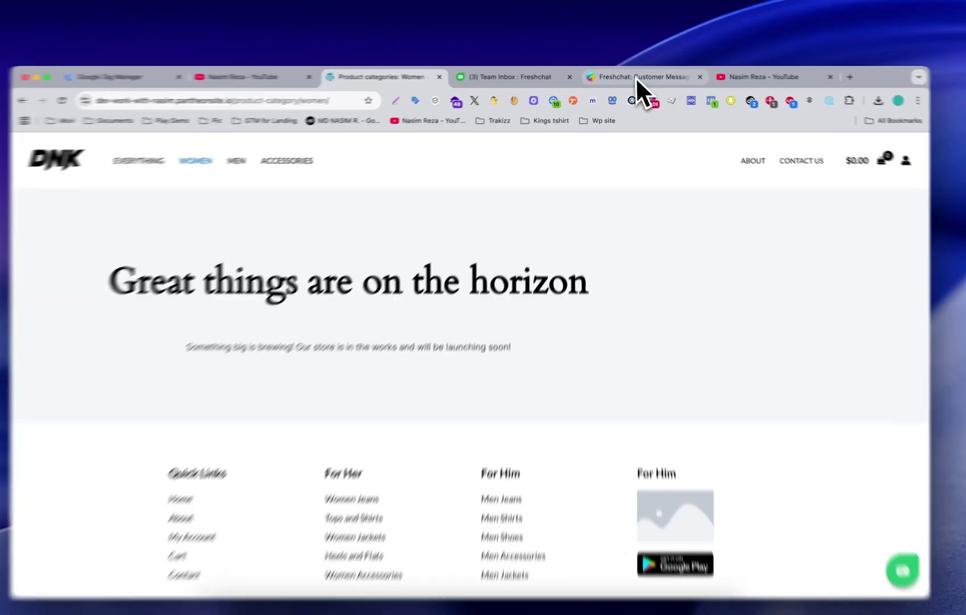
pyautogui.click(634, 76)
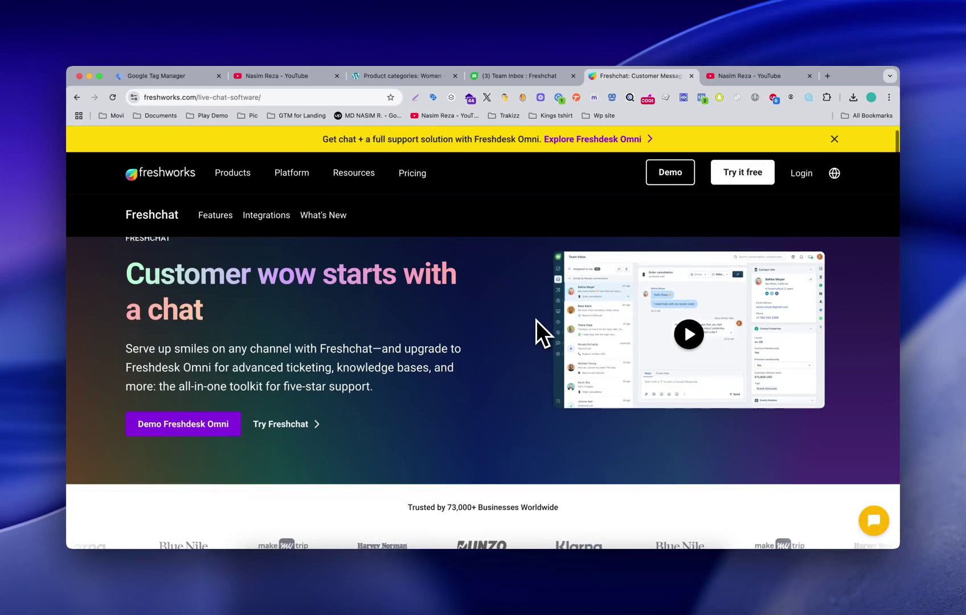
pyautogui.scroll(1, 535, 320)
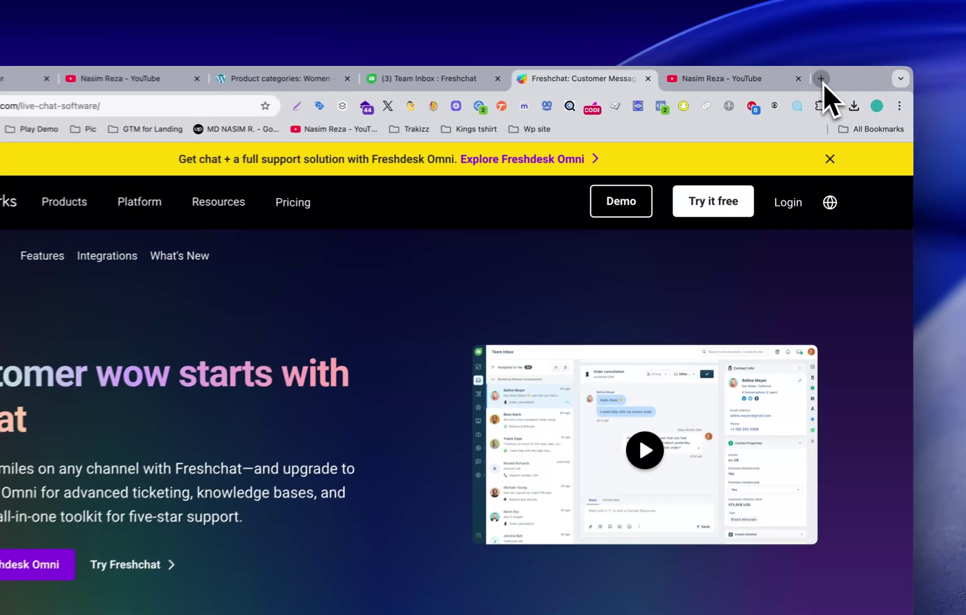
# Review the bookmarked Upwork freelancer profile in a new browser tab, including total jobs and work history, and close it.
pyautogui.click(827, 76)
pyautogui.click(370, 115)
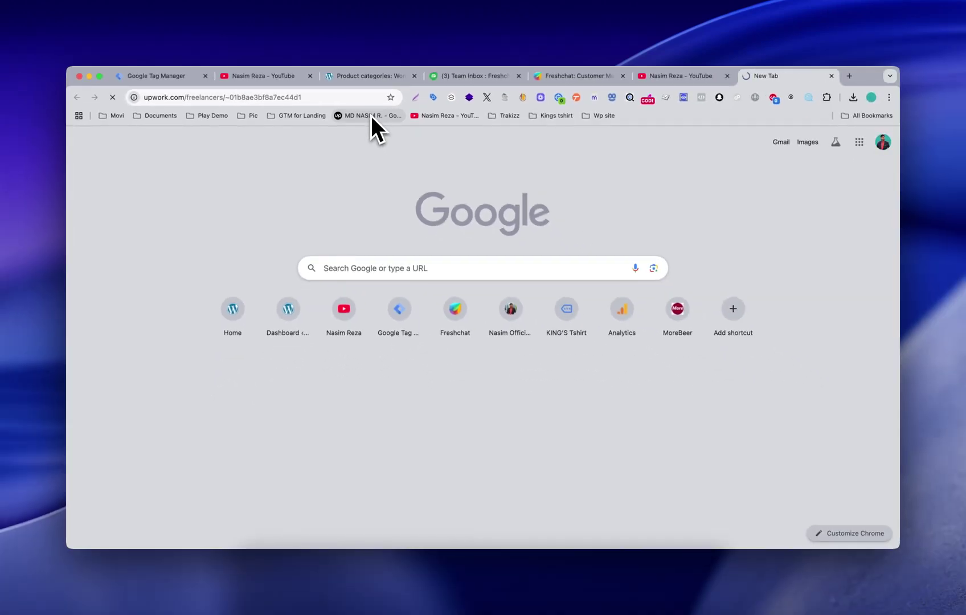
pyautogui.click(365, 100)
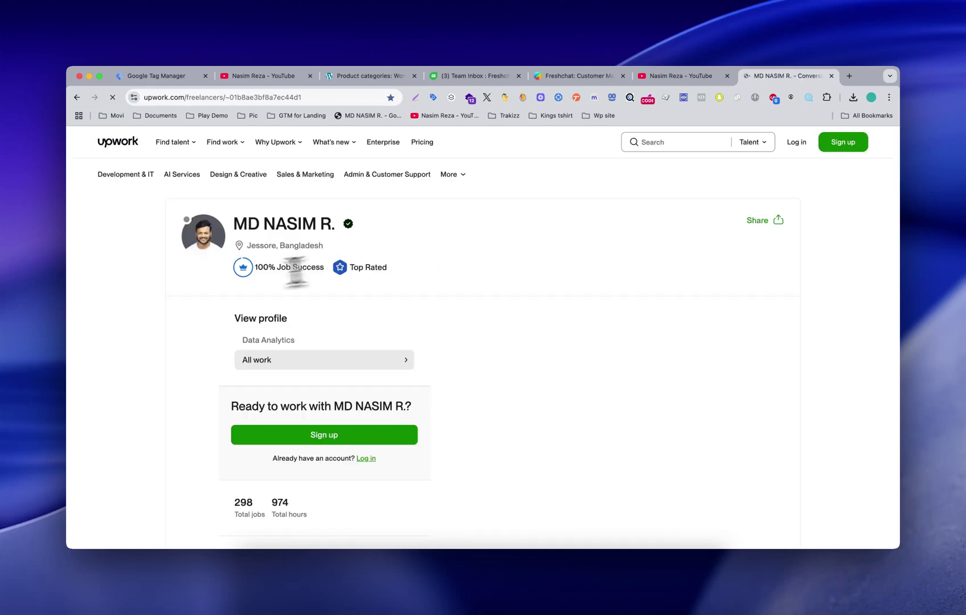
pyautogui.scroll(-5, 377, 388)
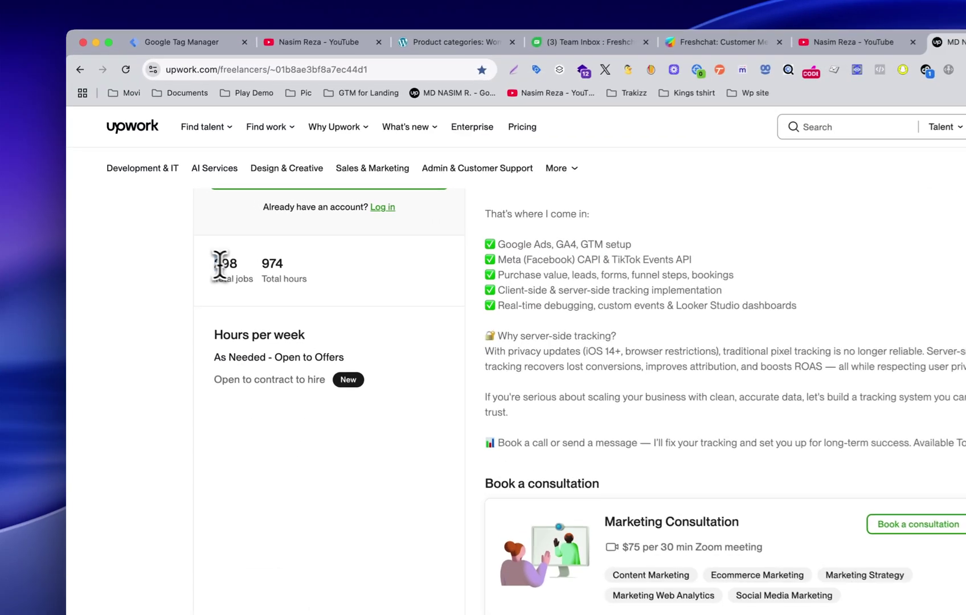
pyautogui.moveTo(184, 249); pyautogui.dragTo(202, 251)
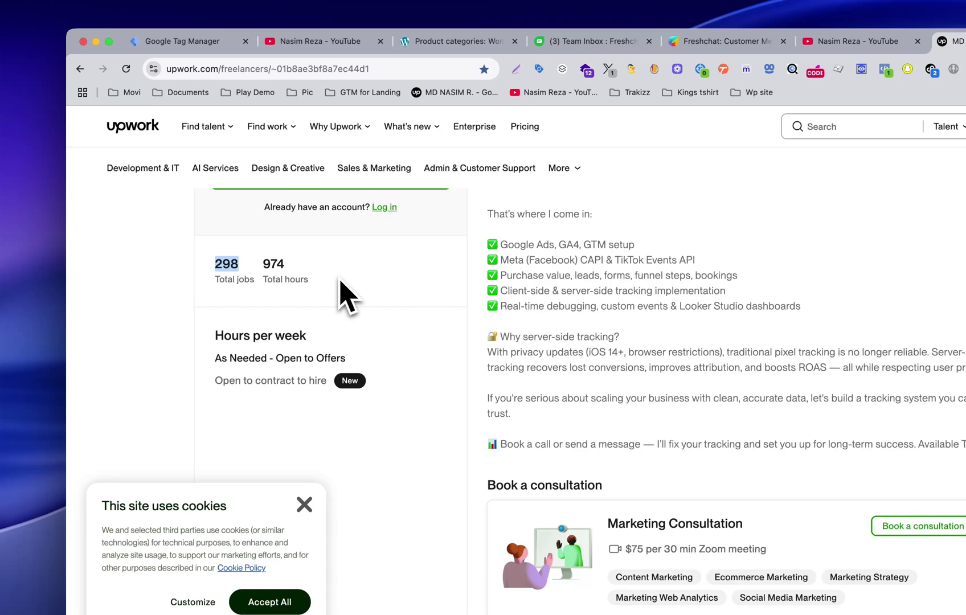
pyautogui.scroll(3, 345, 293)
pyautogui.scroll(-14, 346, 293)
pyautogui.scroll(-10, 340, 280)
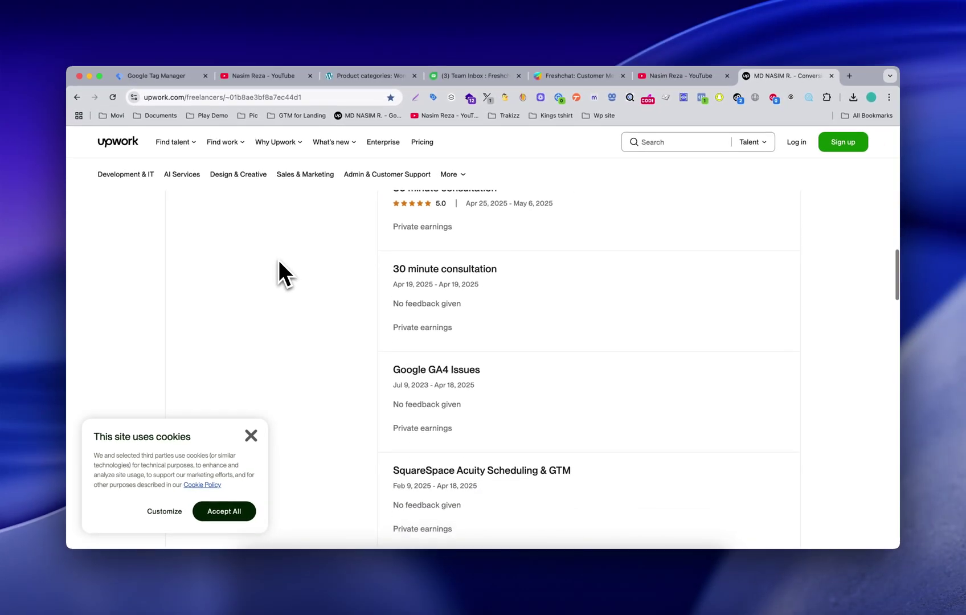
pyautogui.scroll(-4, 278, 260)
pyautogui.scroll(20, 279, 260)
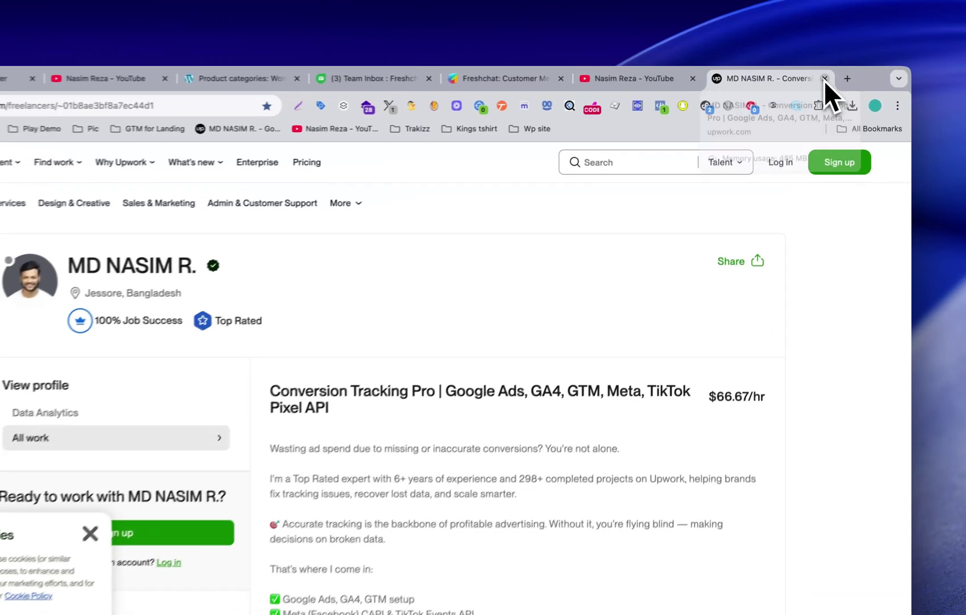
pyautogui.click(831, 75)
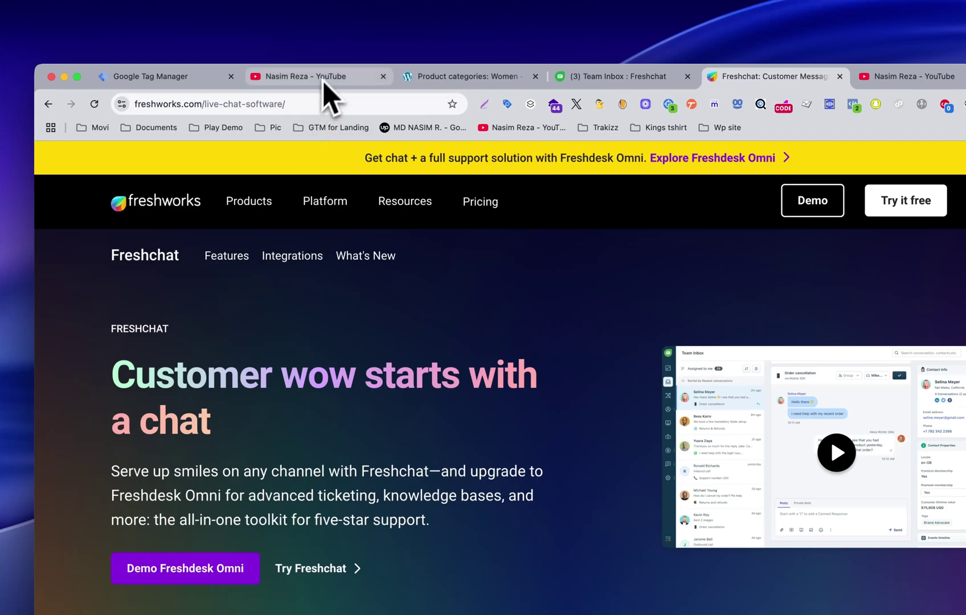
# Start preview mode for the store's Tag Manager container and connect Tag Assistant to the prefilled site URL.
pyautogui.click(470, 80)
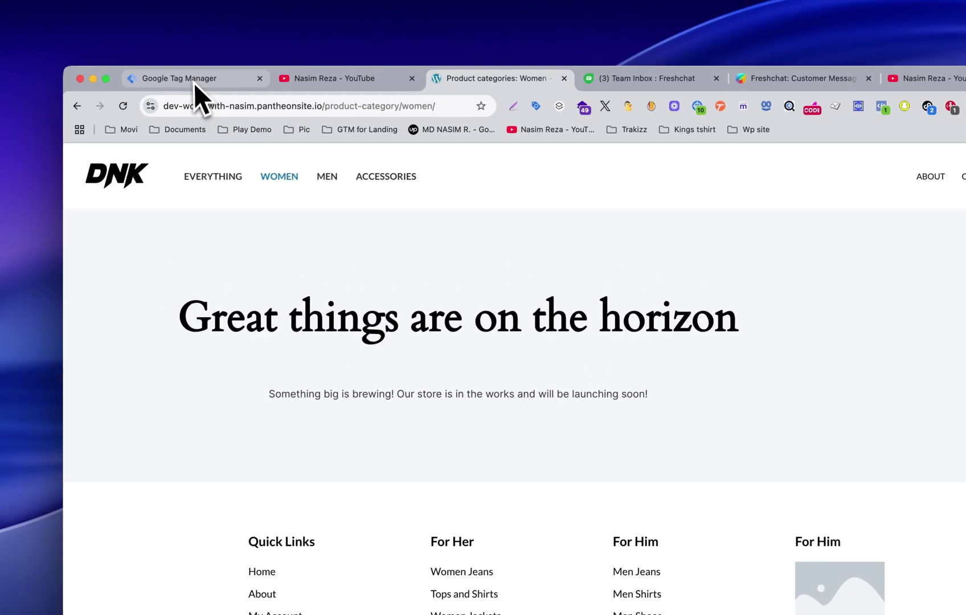
pyautogui.click(118, 3)
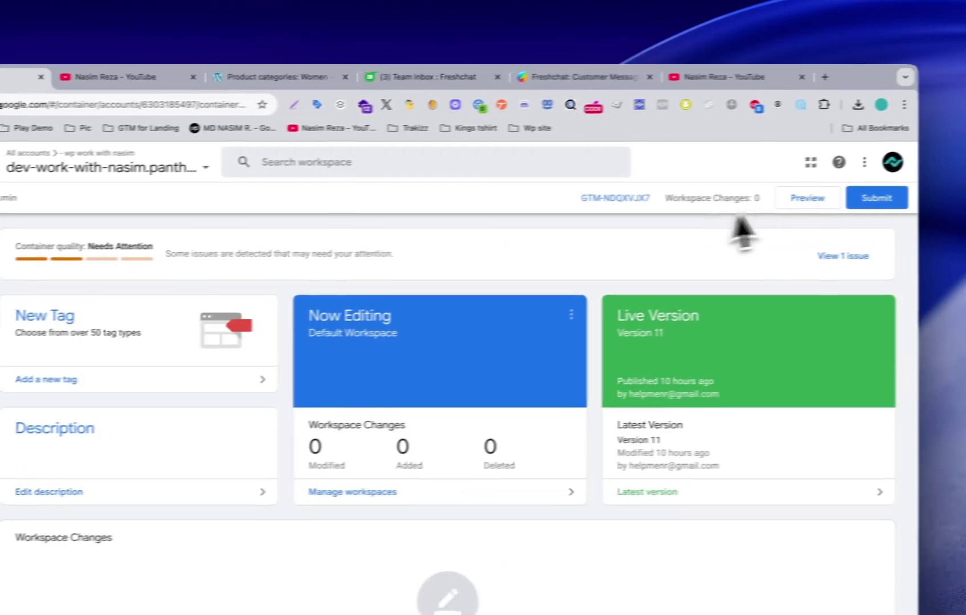
pyautogui.click(789, 201)
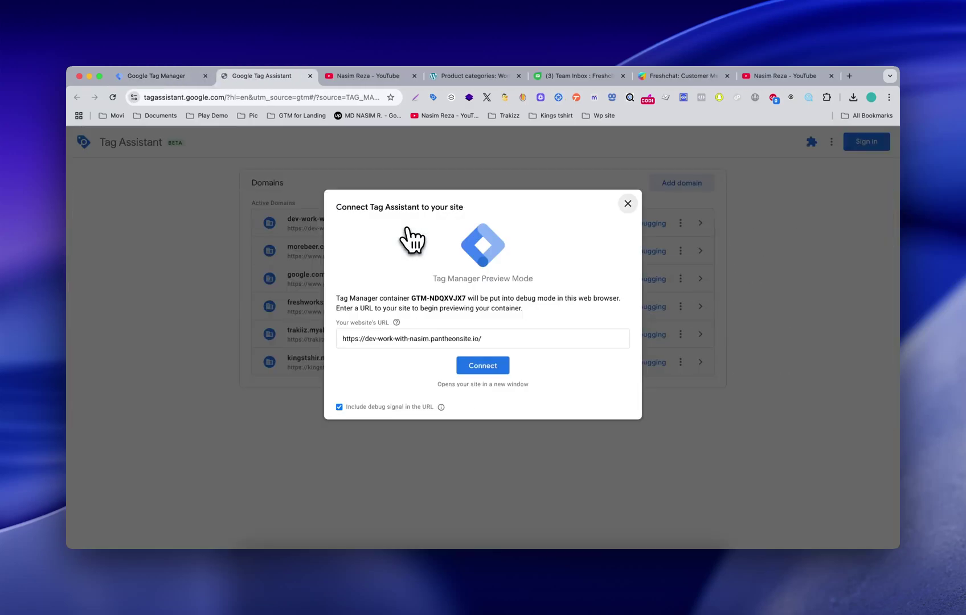
pyautogui.click(489, 364)
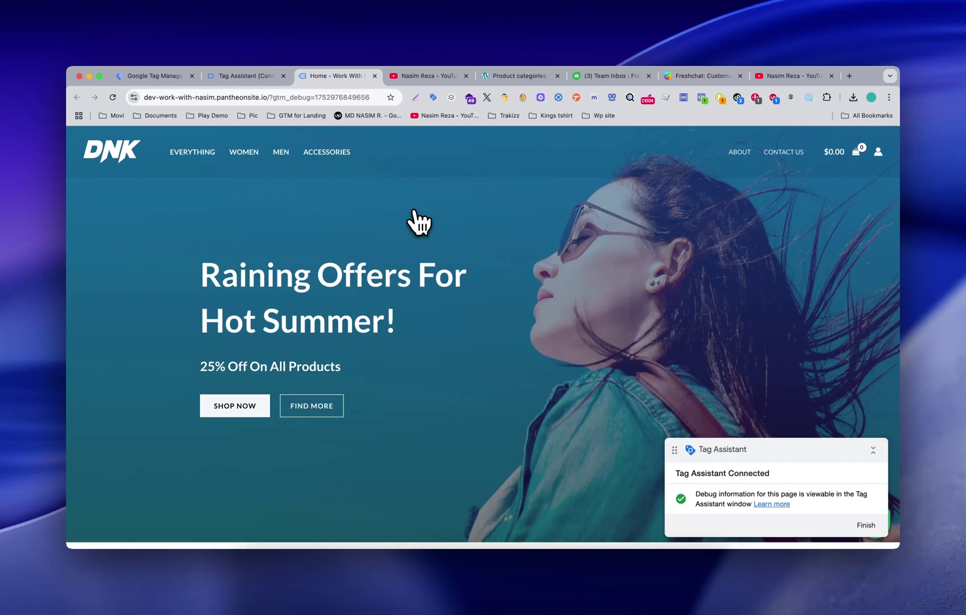
pyautogui.click(170, 81)
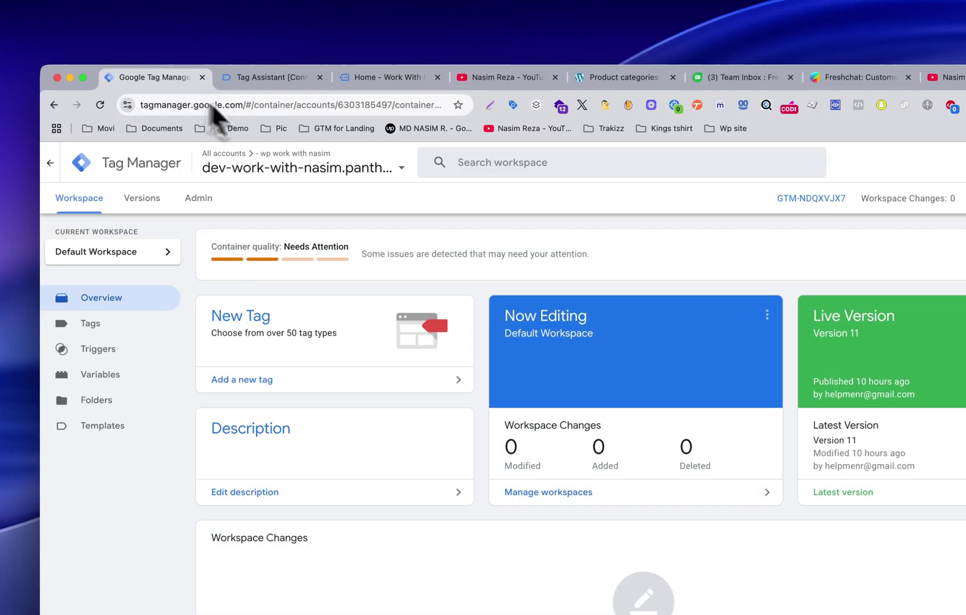
pyautogui.click(262, 79)
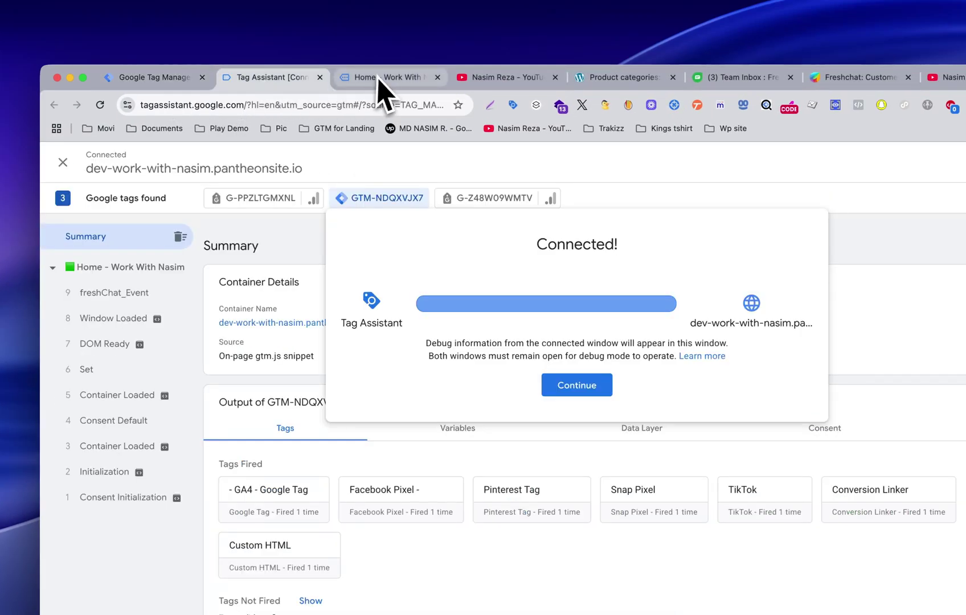
pyautogui.click(572, 386)
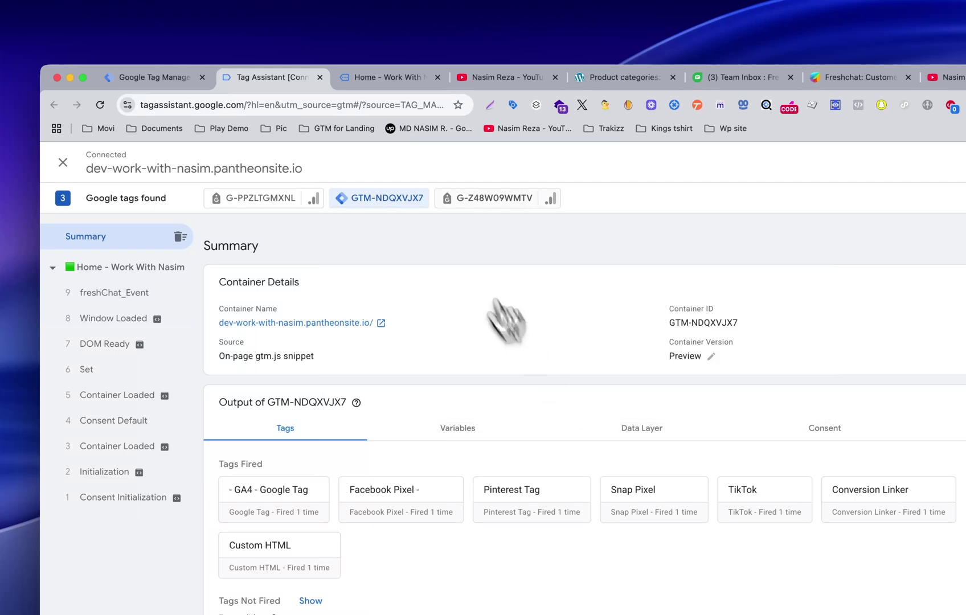
# On the store page in debug mode, move the Tag Assistant badge off the chat launcher and send "hi" through the Chat with us channel.
pyautogui.click(427, 80)
pyautogui.scroll(-5, 854, 518)
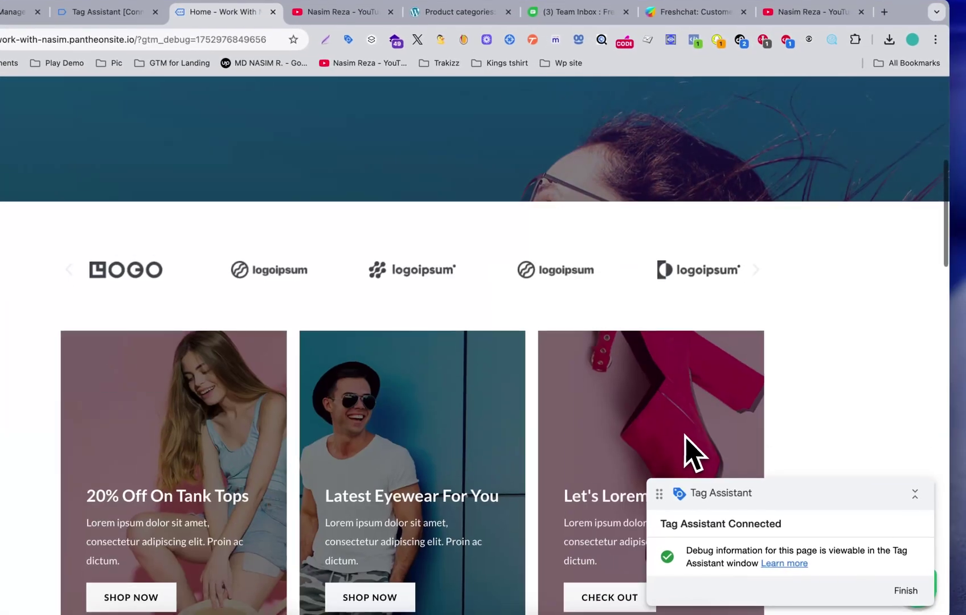
pyautogui.moveTo(716, 485); pyautogui.dragTo(553, 401)
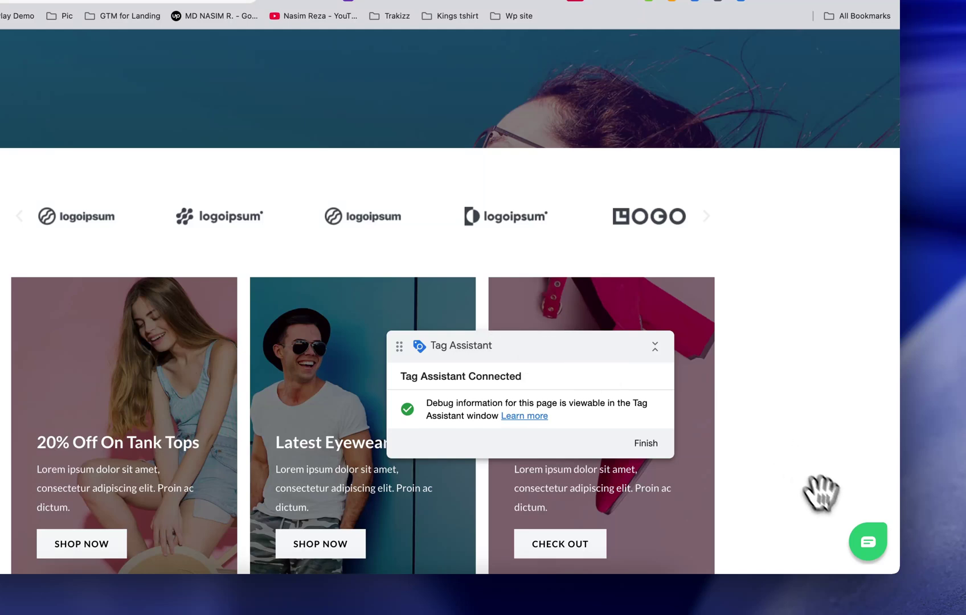
pyautogui.click(866, 538)
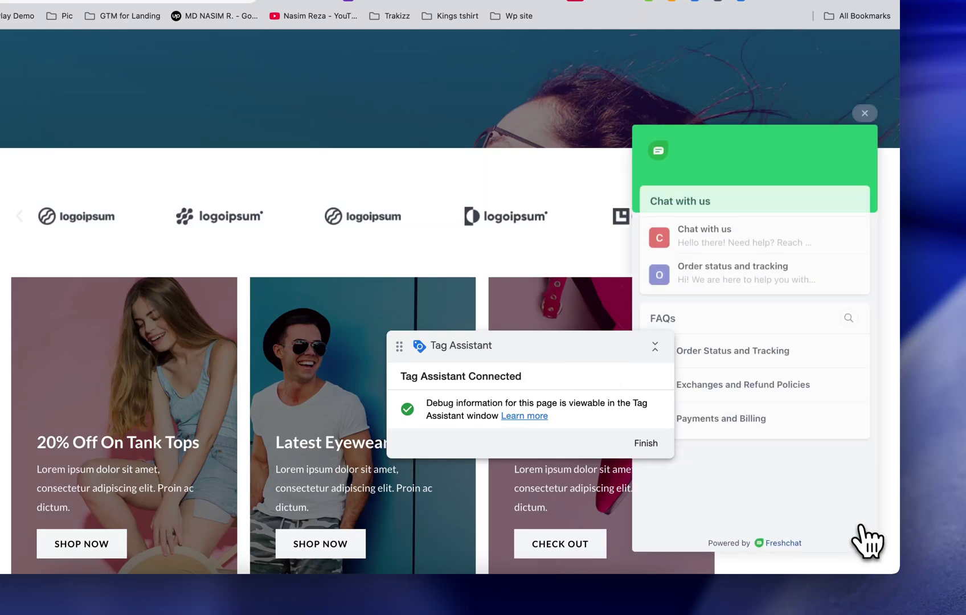
pyautogui.click(744, 242)
pyautogui.write('hi')
pyautogui.press('Return')
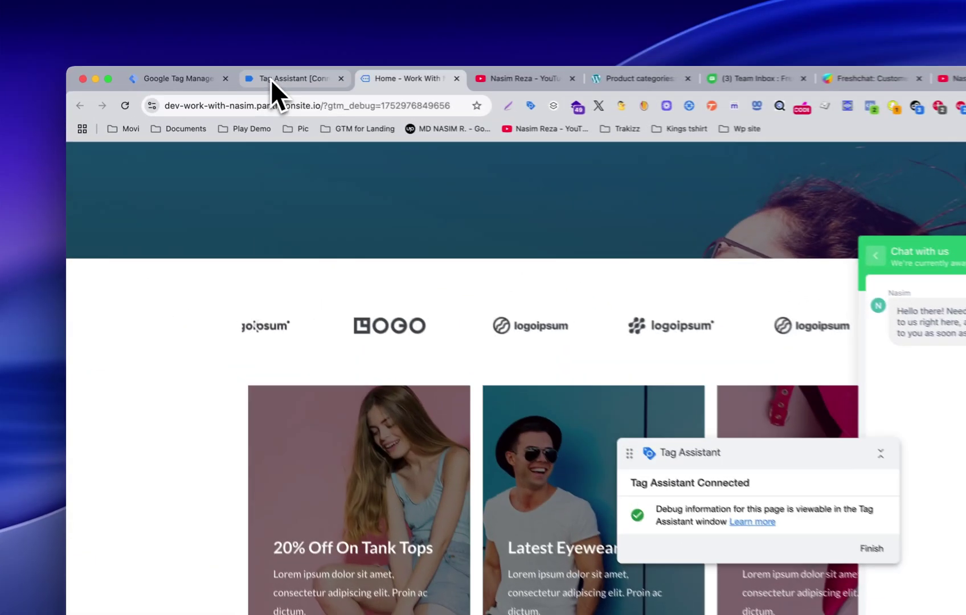
# Examine in Tag Assistant which tags fire on freshChat_Event entries 9 to 12.
pyautogui.click(233, 76)
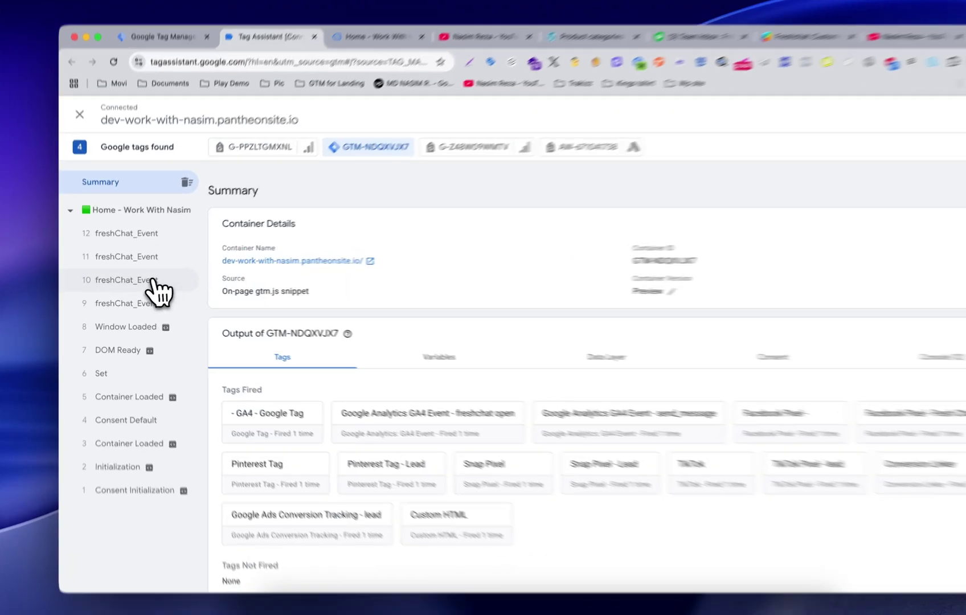
pyautogui.click(143, 283)
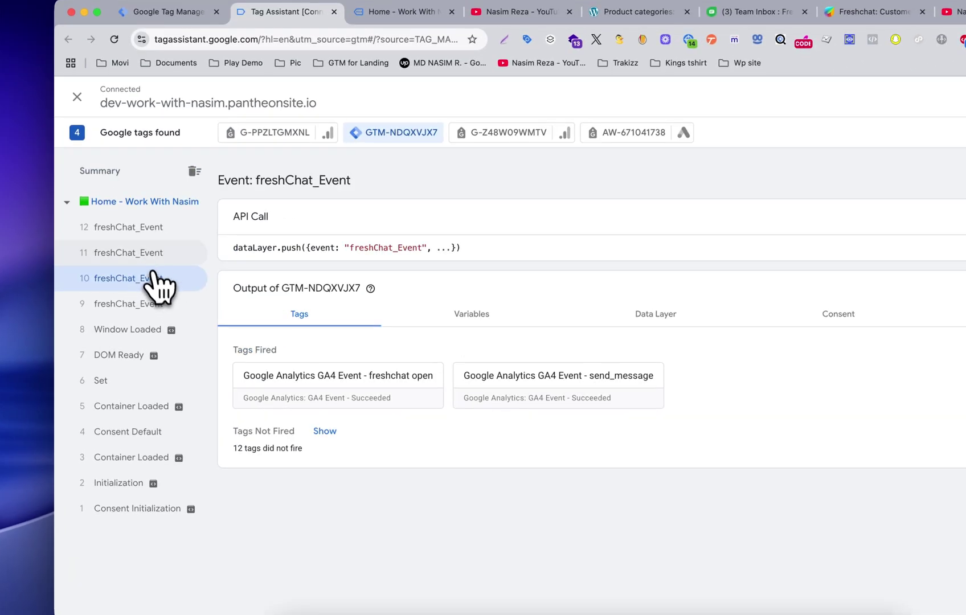
pyautogui.click(153, 254)
pyautogui.click(151, 227)
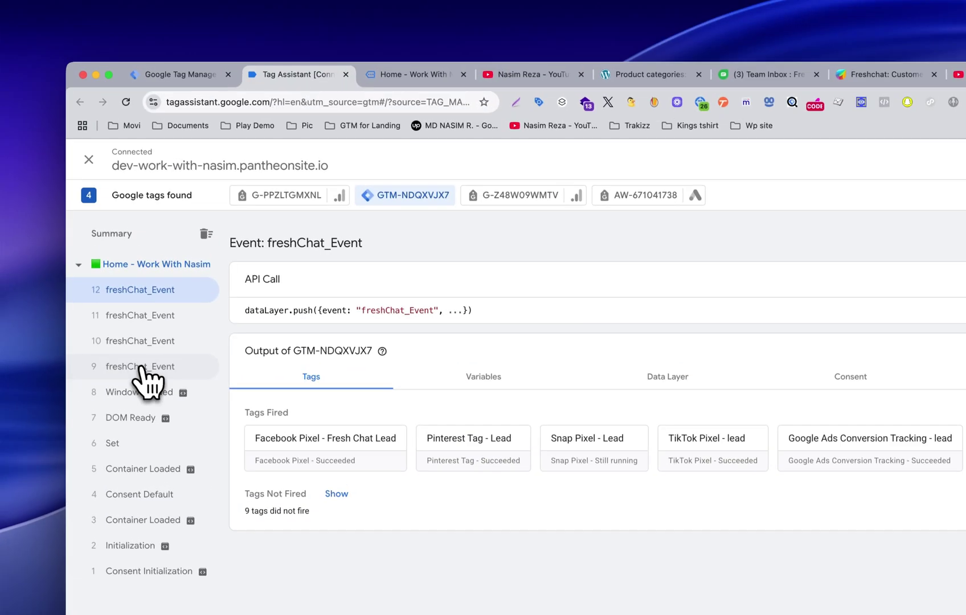
pyautogui.click(111, 286)
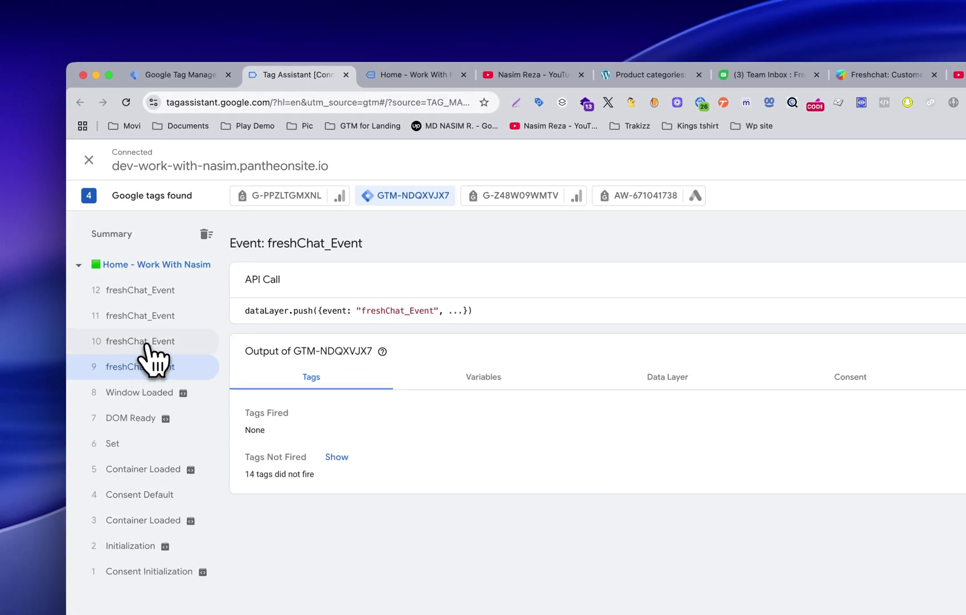
# Open the tag list of the Tag Manager container and select all the tags.
pyautogui.click(205, 80)
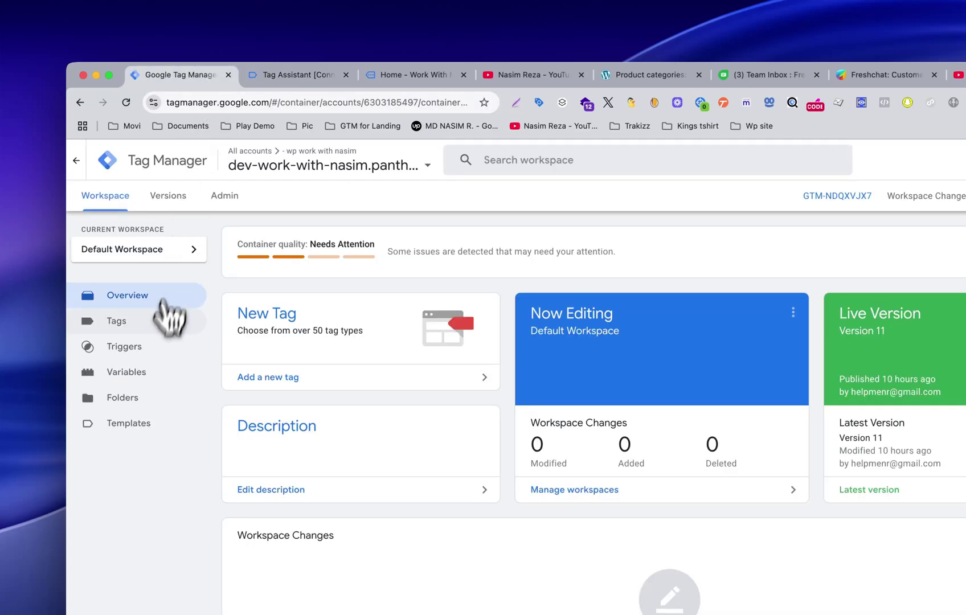
pyautogui.click(151, 328)
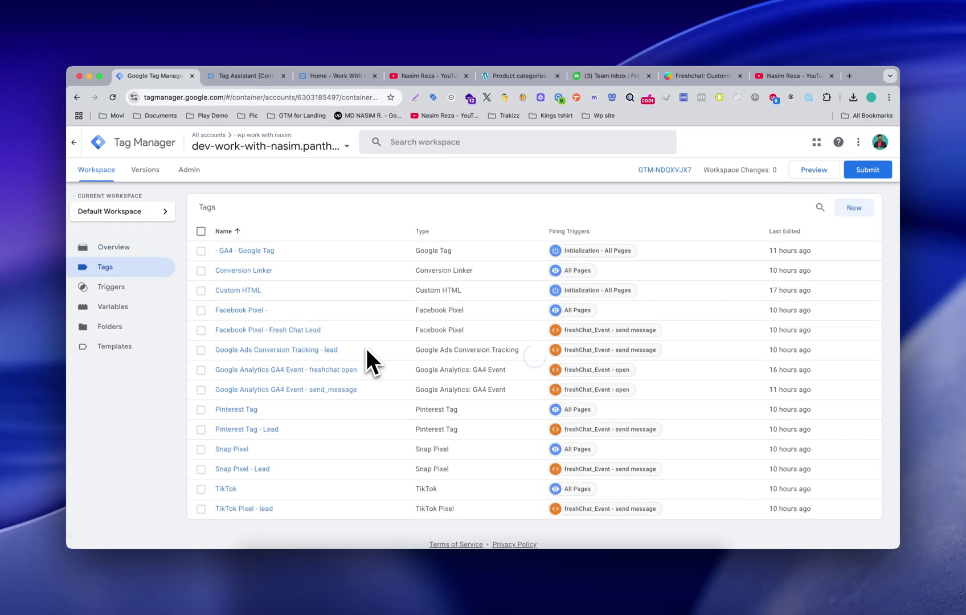
pyautogui.click(201, 230)
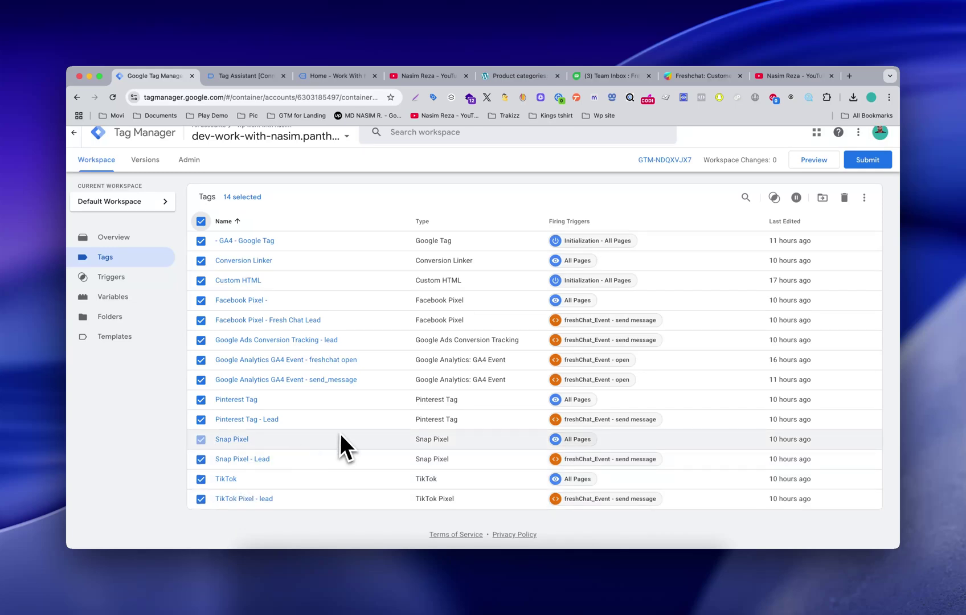
pyautogui.click(200, 221)
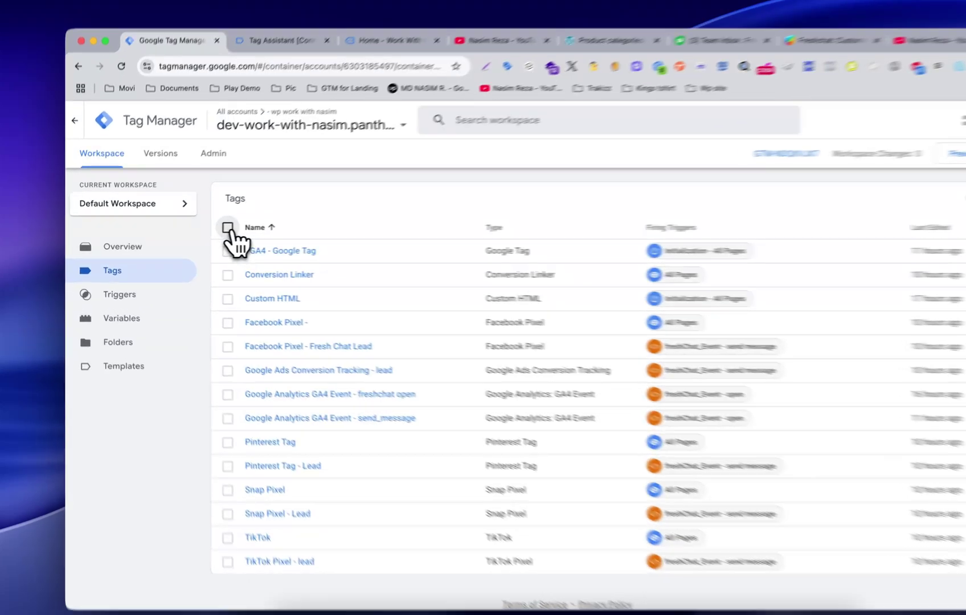
pyautogui.click(200, 231)
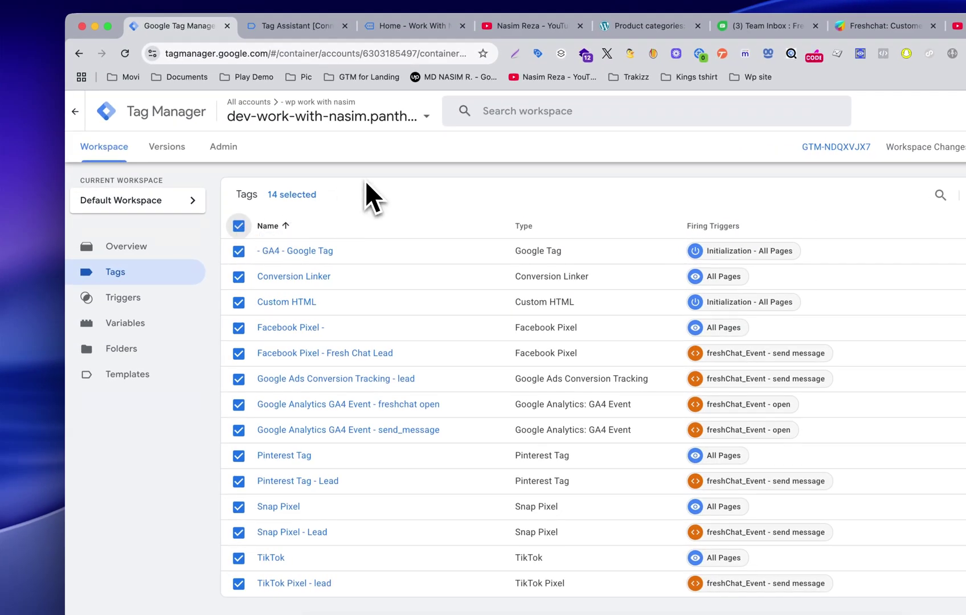
pyautogui.click(239, 226)
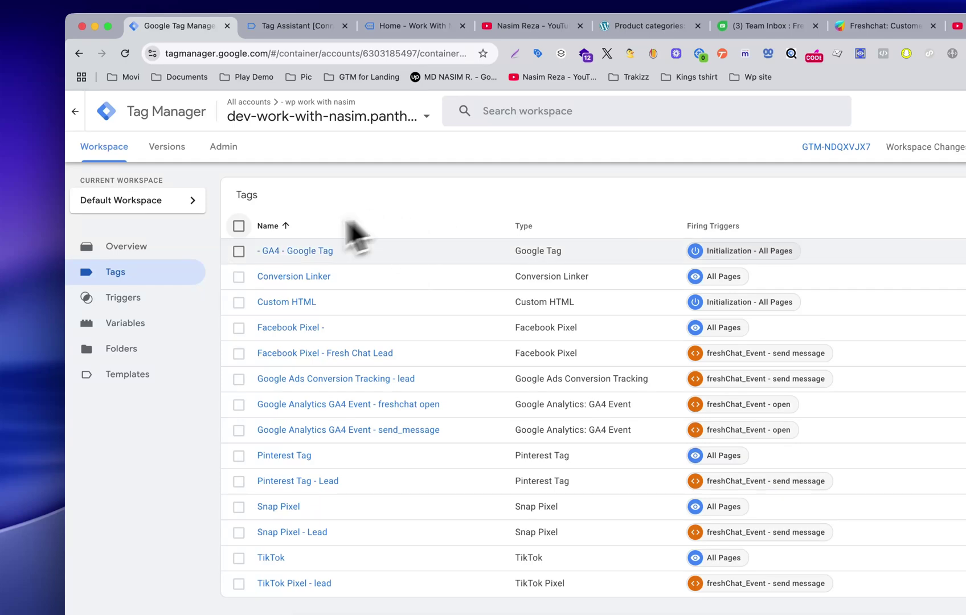
pyautogui.click(238, 226)
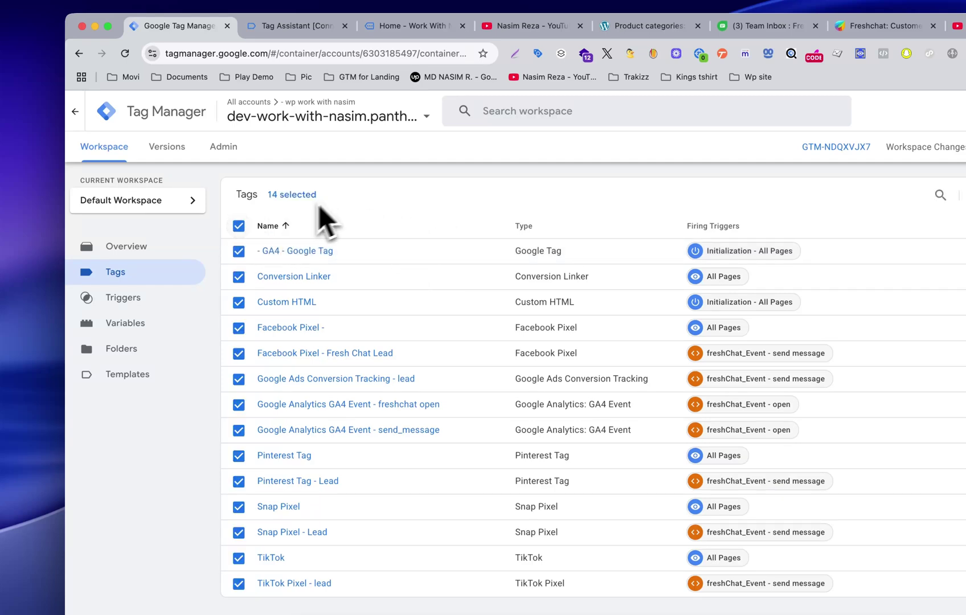
# Clear the tag selection and compare the container's tag list with the fired tags in Tag Assistant's Summary.
pyautogui.click(238, 226)
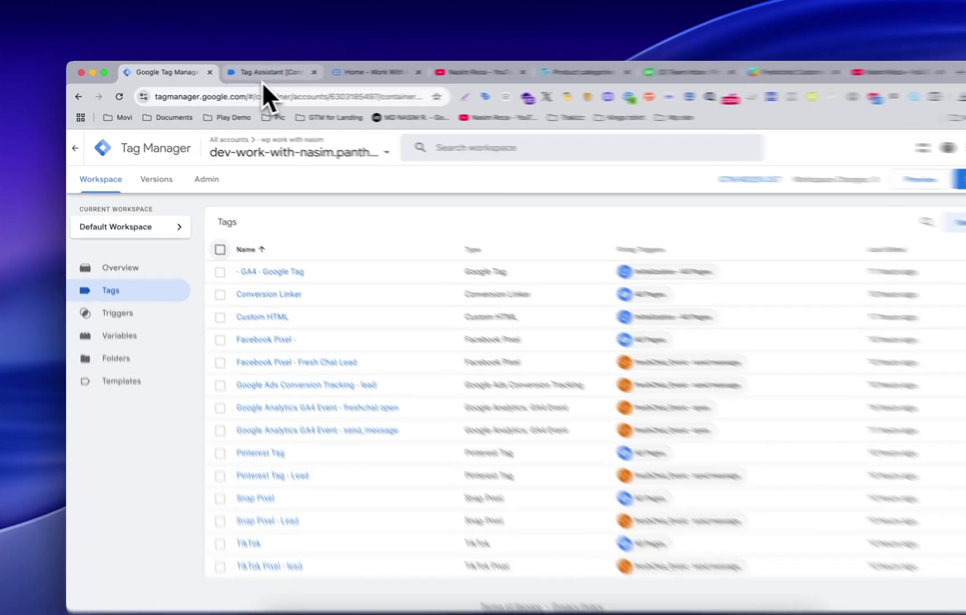
pyautogui.click(246, 76)
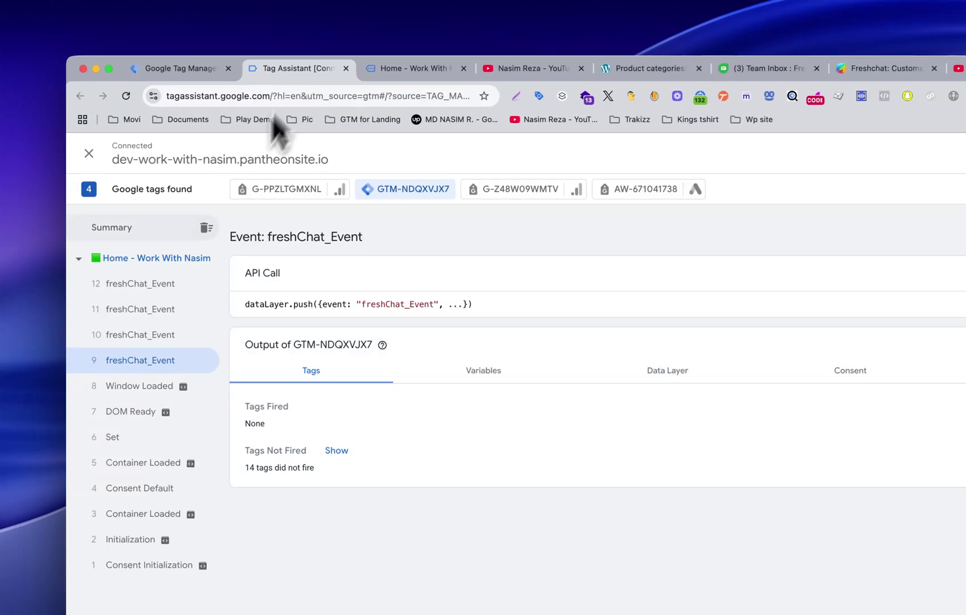
pyautogui.click(140, 236)
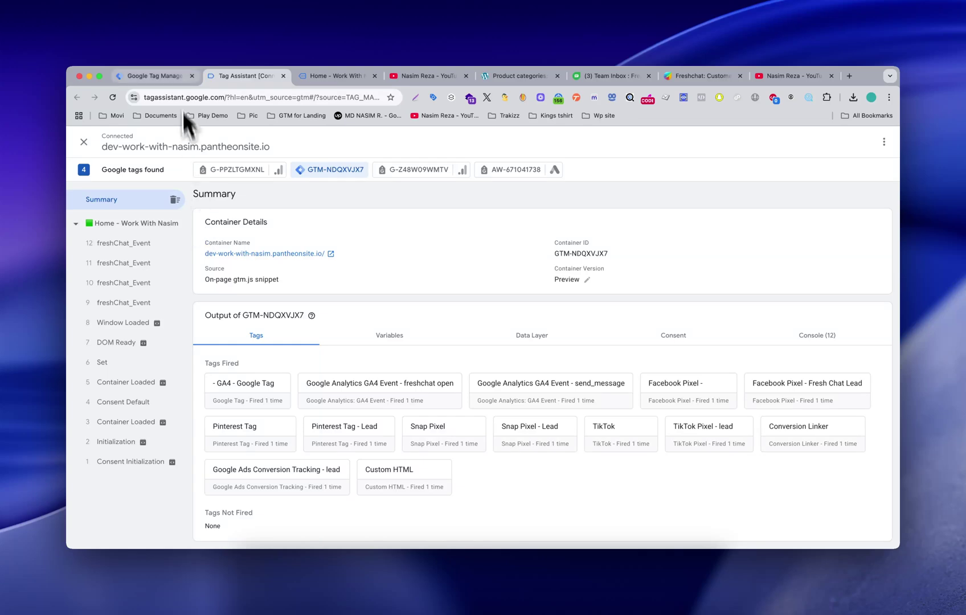
pyautogui.click(176, 75)
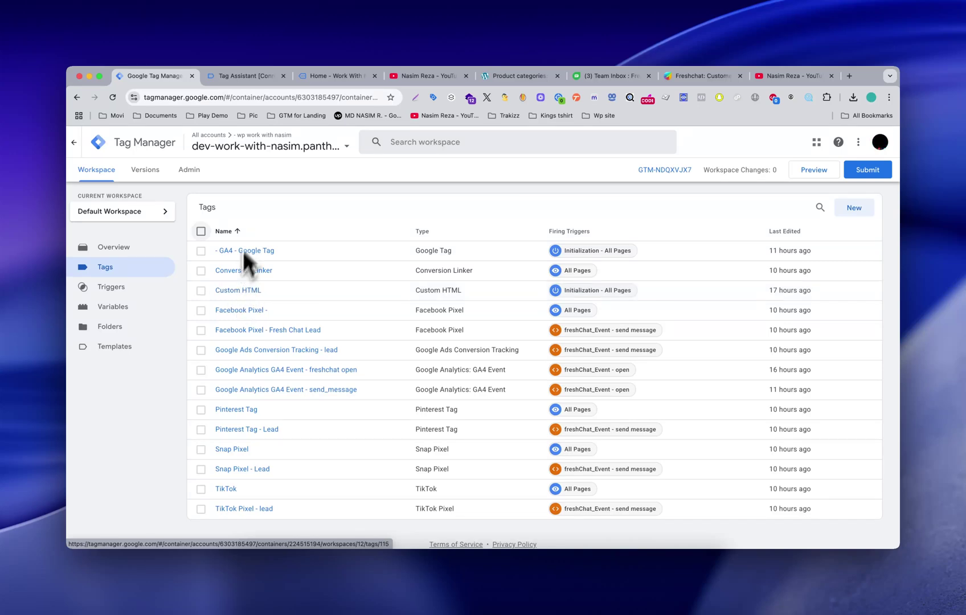
pyautogui.scroll(-1, 311, 276)
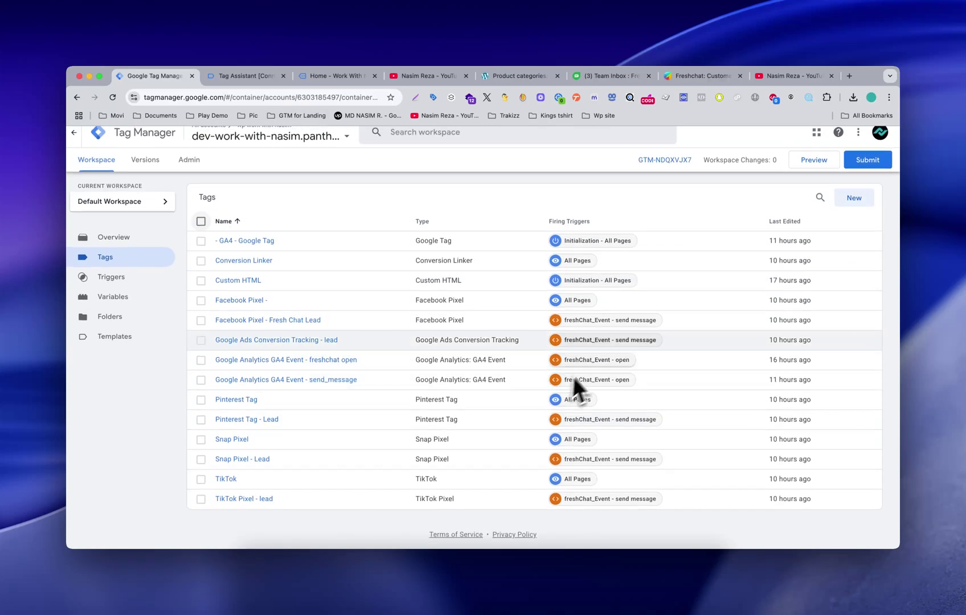
# In Tag Assistant, copy the event name freshChat_Event from the API call of event entry 11.
pyautogui.click(250, 77)
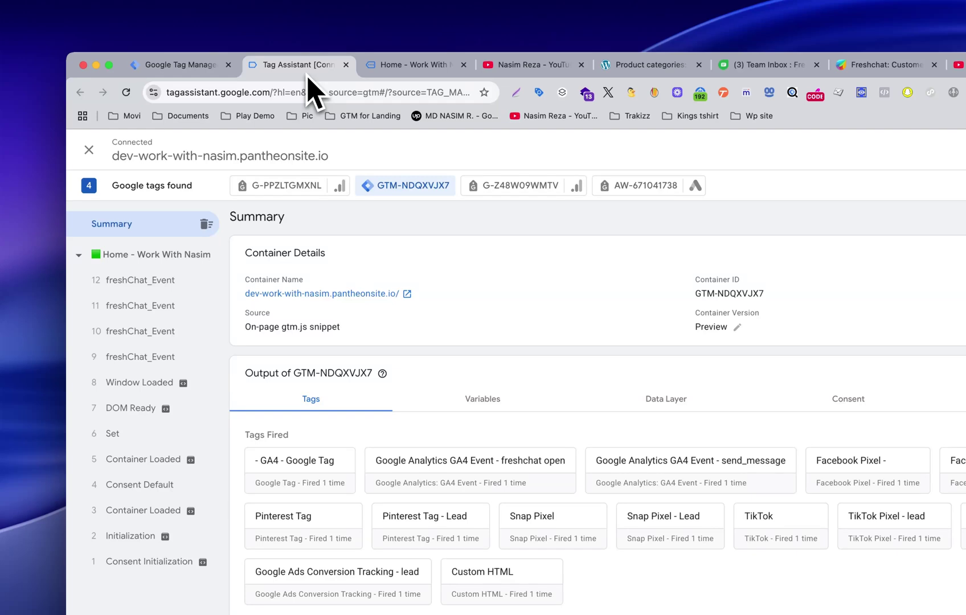
pyautogui.click(163, 308)
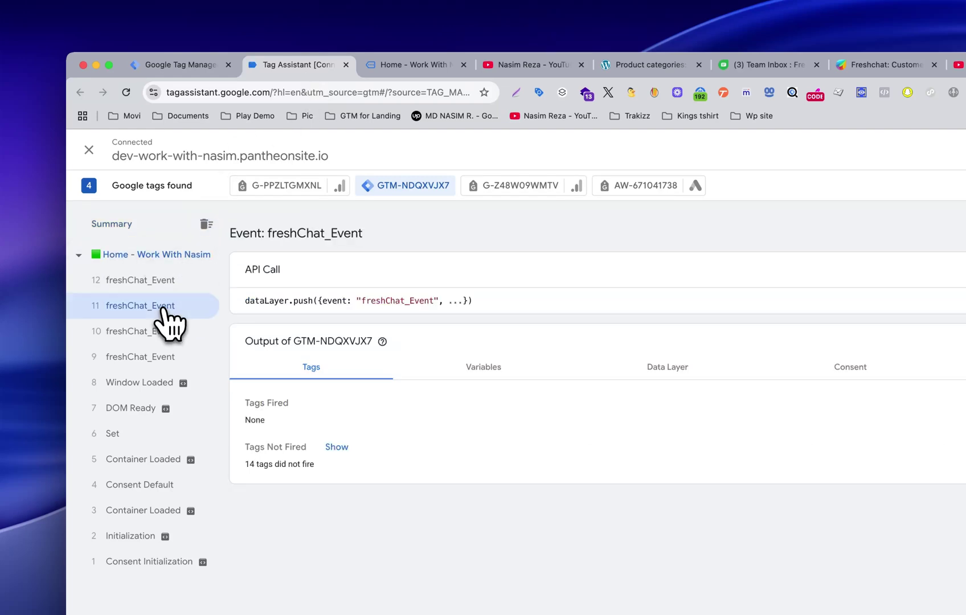
pyautogui.rightClick(390, 301)
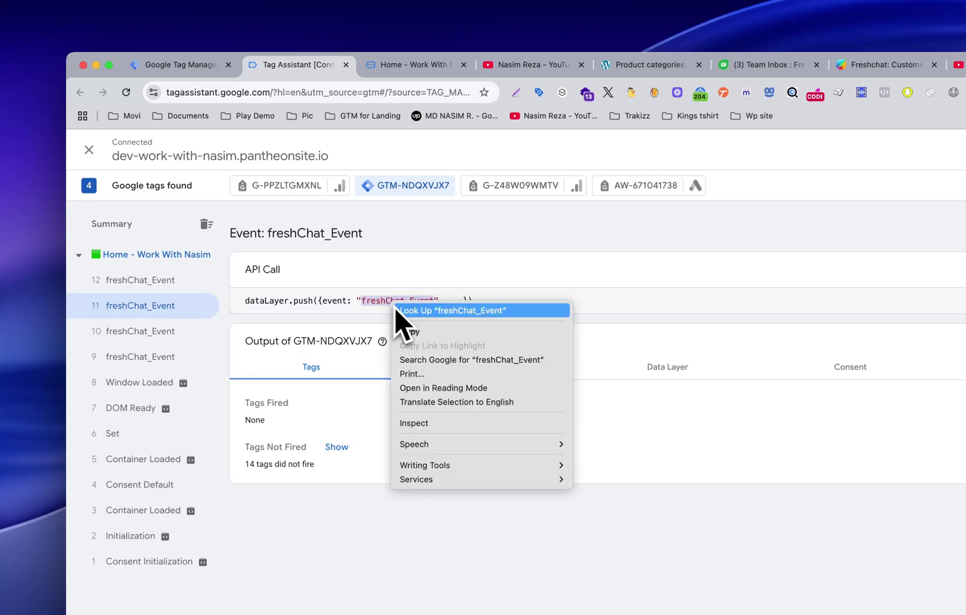
pyautogui.click(426, 332)
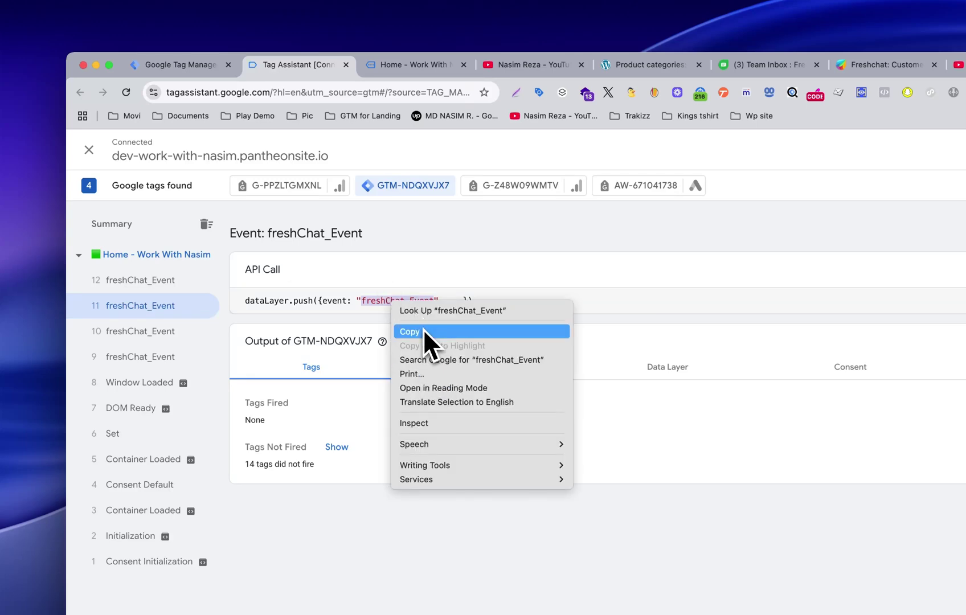
# Open the configuration of the freshChat_Event - open trigger in Tag Manager and compare its event name with Tag Assistant's API call.
pyautogui.click(180, 73)
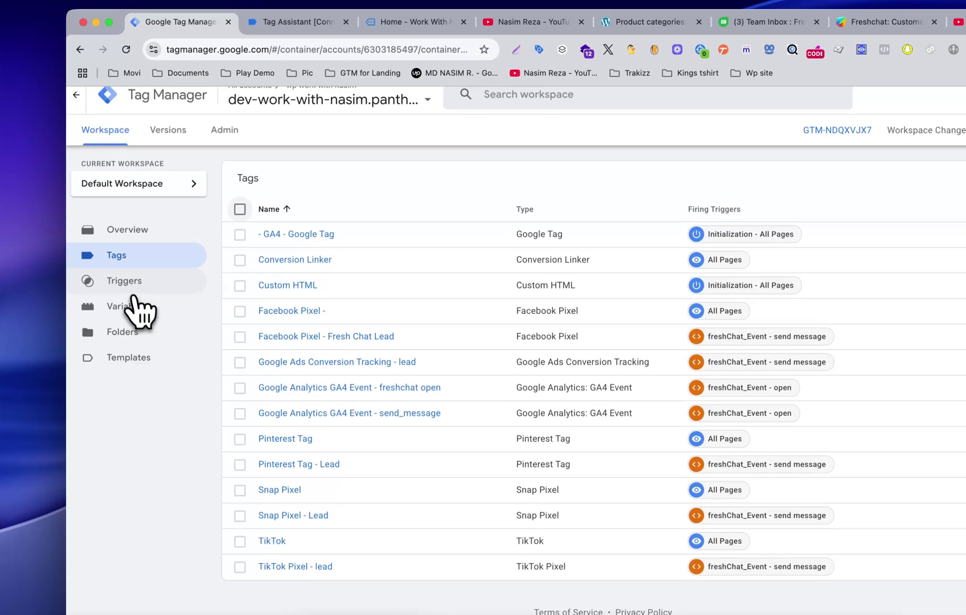
pyautogui.click(143, 322)
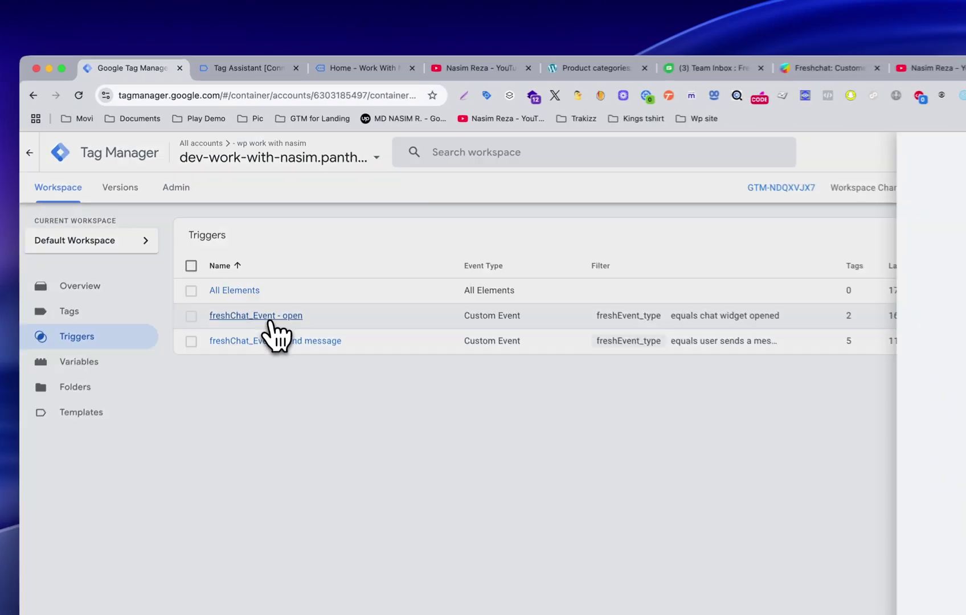
pyautogui.click(263, 272)
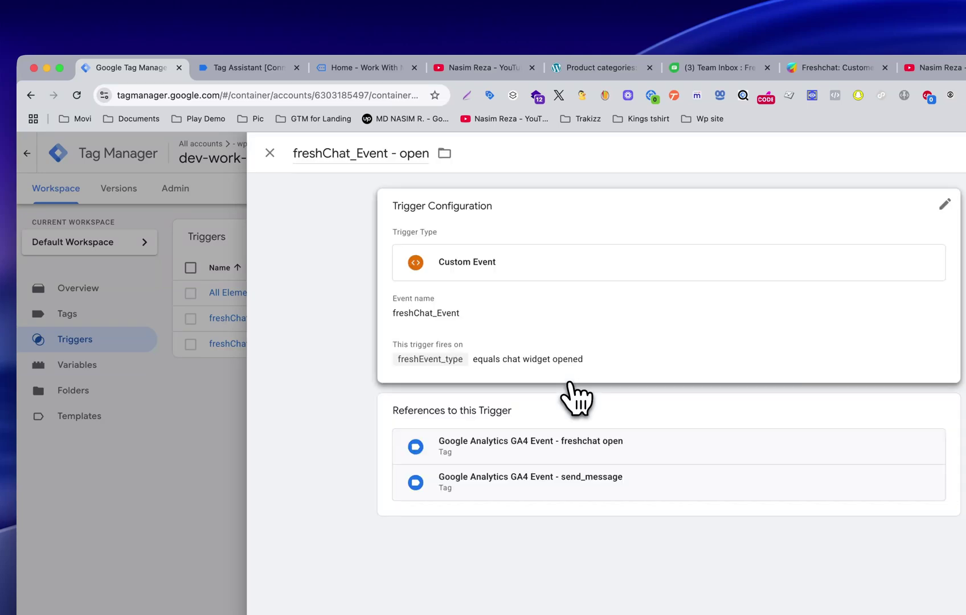
pyautogui.click(607, 348)
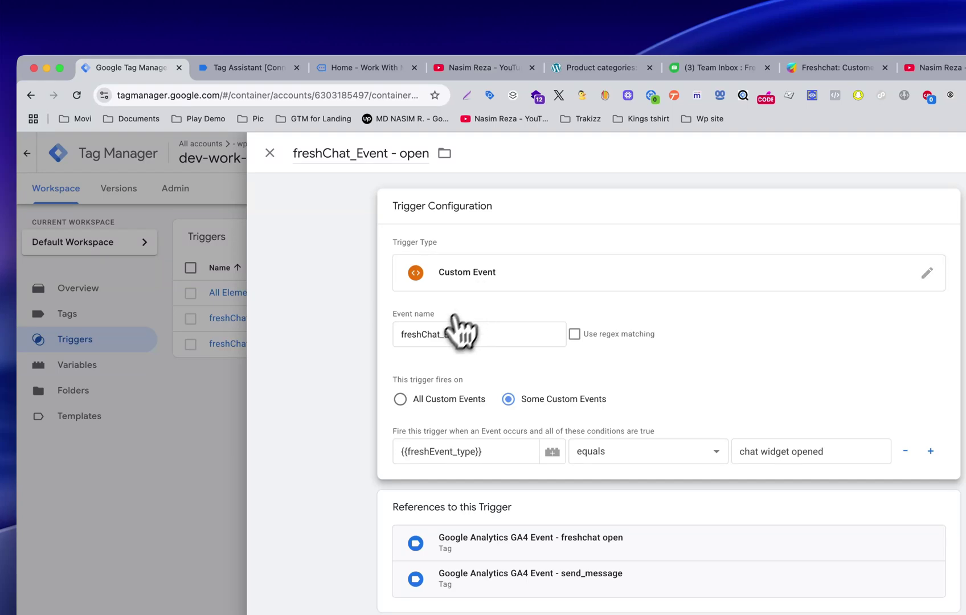
pyautogui.click(259, 68)
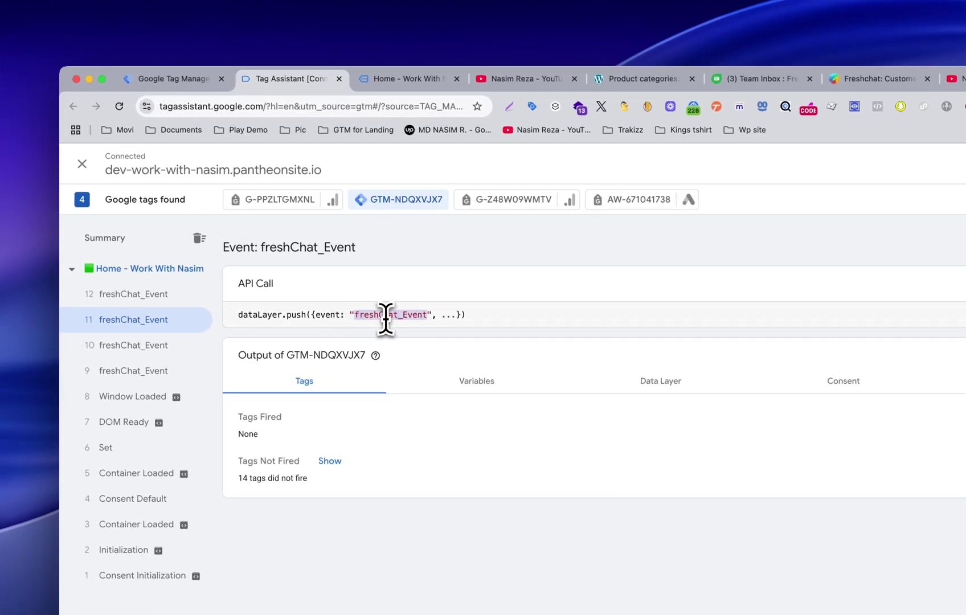
pyautogui.click(162, 85)
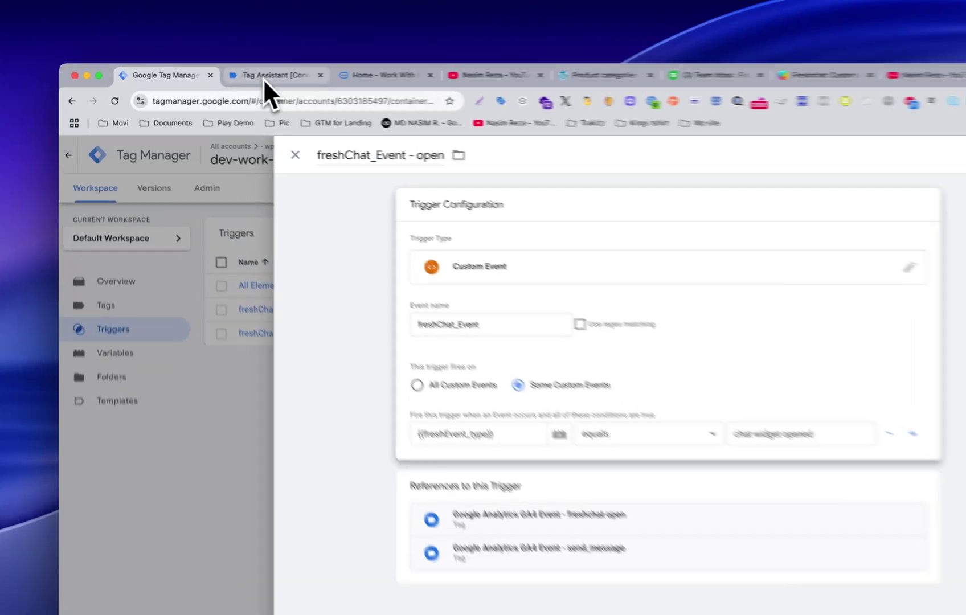
# Examine in Tag Assistant the Data Layer values of freshChat_Event entries 9 to 12, especially each freshEvent_type.
pyautogui.click(240, 76)
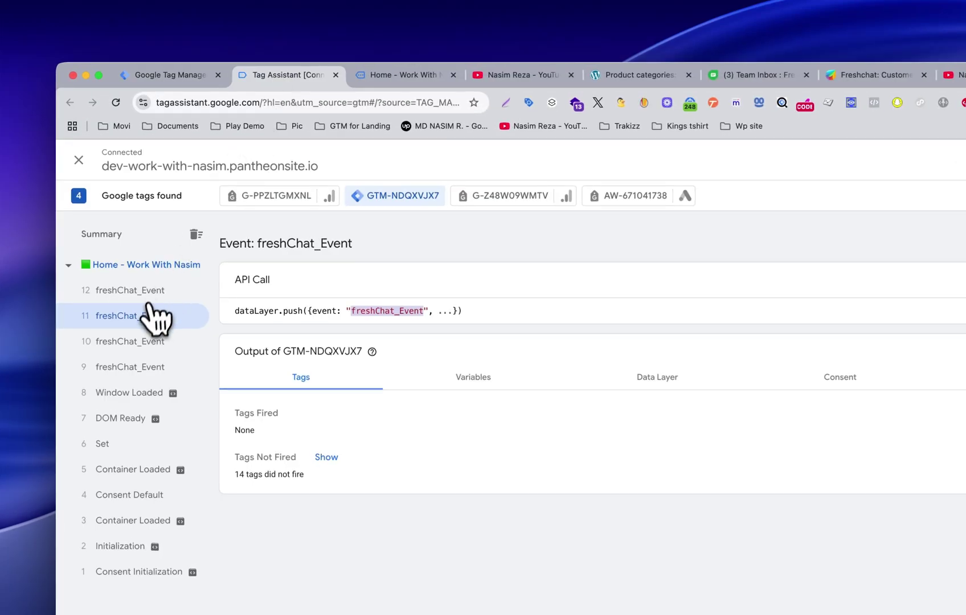
pyautogui.click(150, 369)
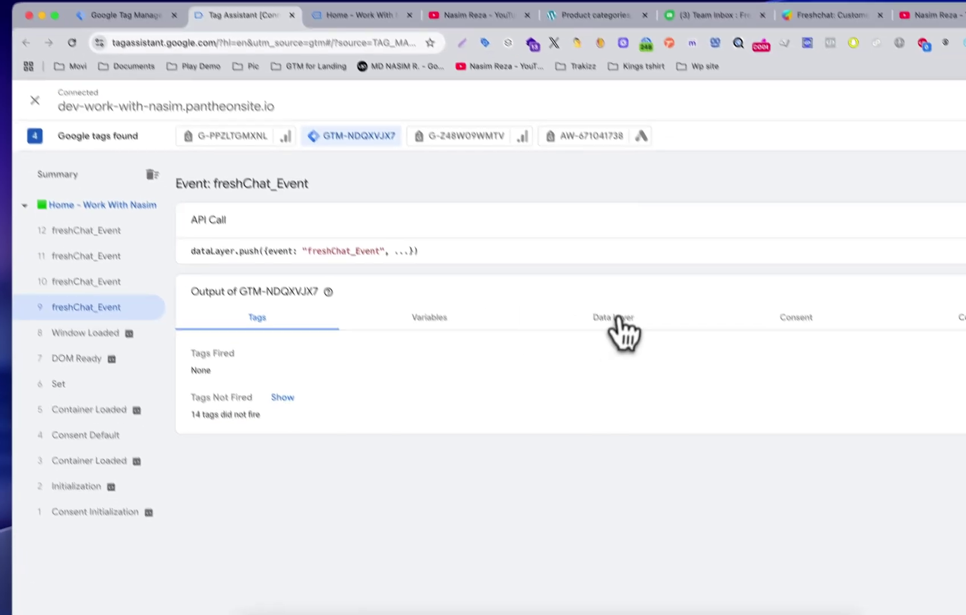
pyautogui.click(657, 377)
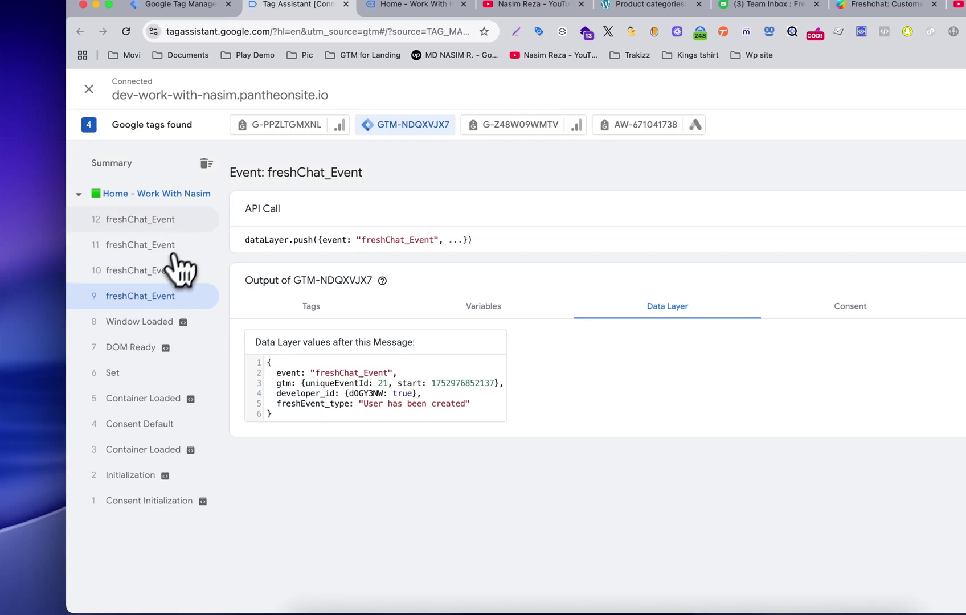
pyautogui.moveTo(363, 404); pyautogui.dragTo(459, 407)
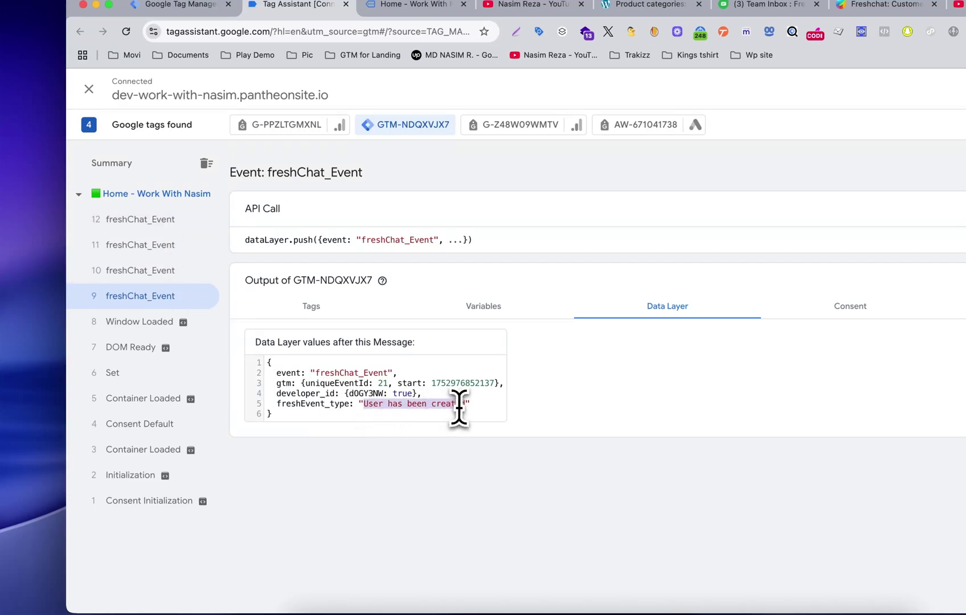
pyautogui.click(183, 270)
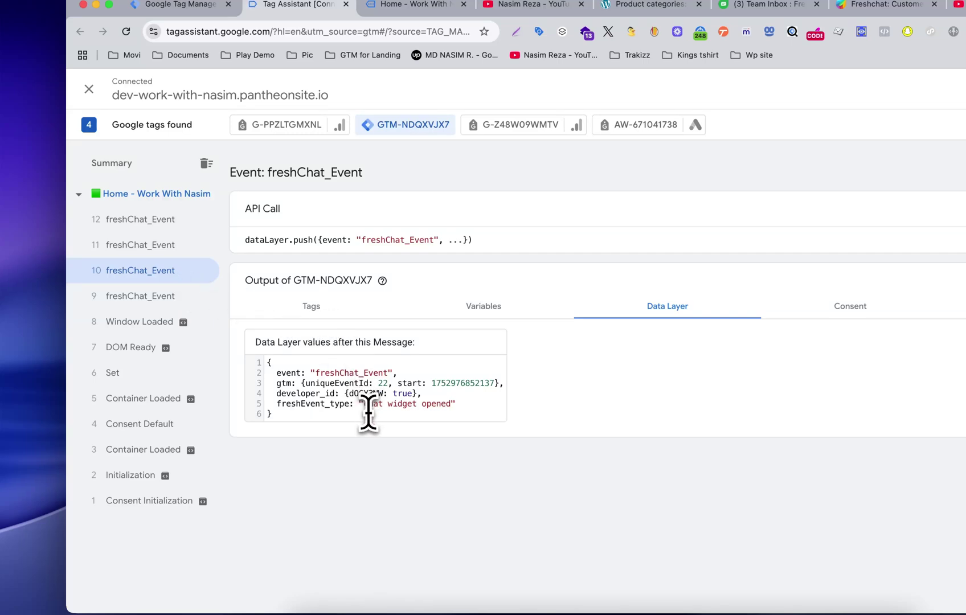
pyautogui.moveTo(388, 407); pyautogui.dragTo(455, 407)
pyautogui.click(134, 250)
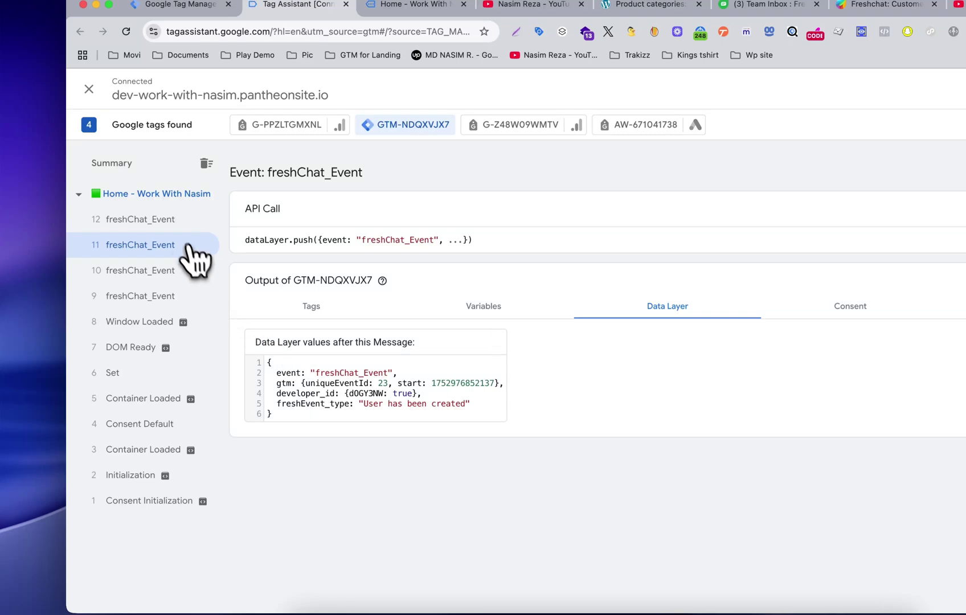
pyautogui.click(174, 223)
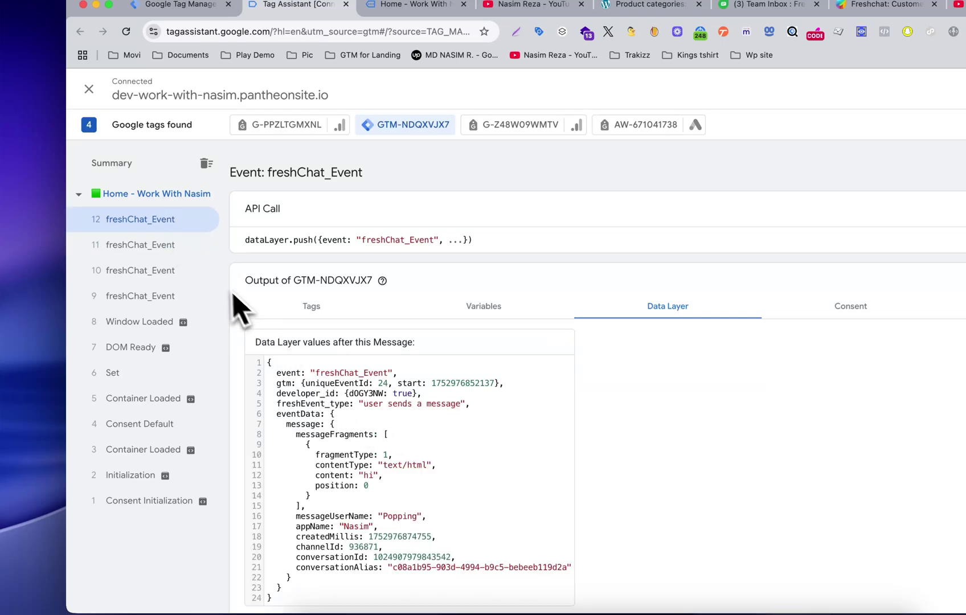
pyautogui.click(164, 272)
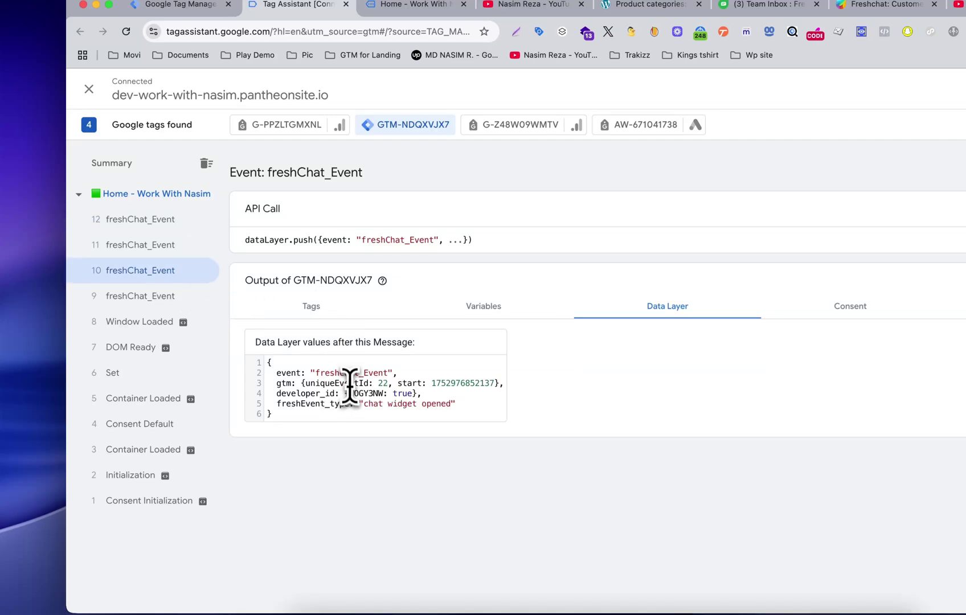
pyautogui.moveTo(363, 406); pyautogui.dragTo(459, 404)
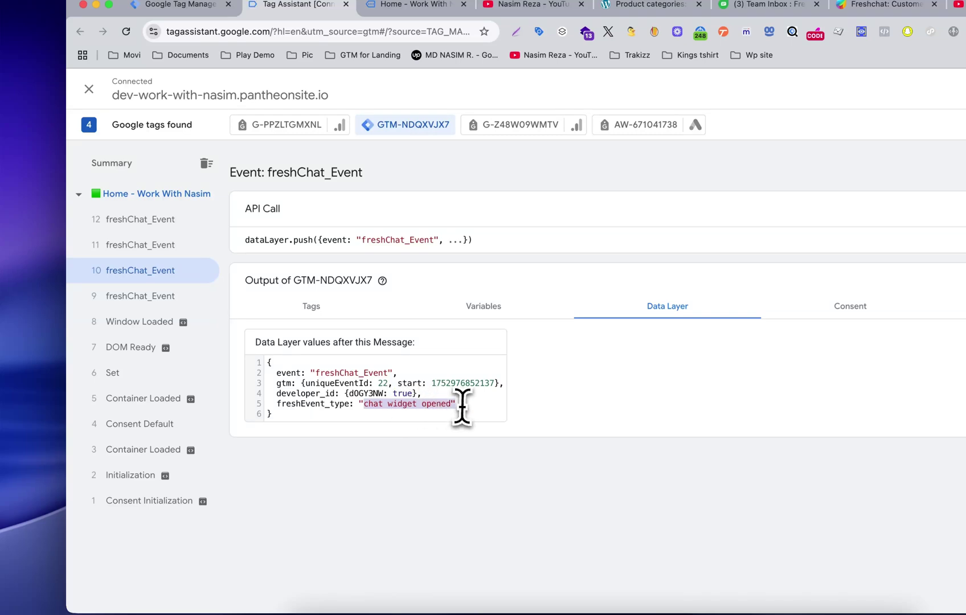
pyautogui.click(146, 222)
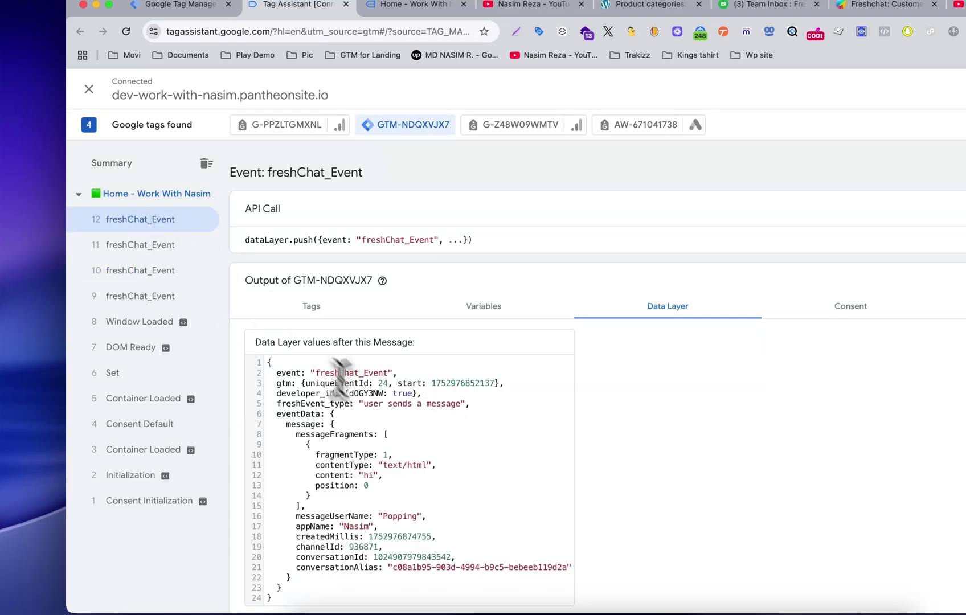
pyautogui.moveTo(365, 410); pyautogui.dragTo(446, 403)
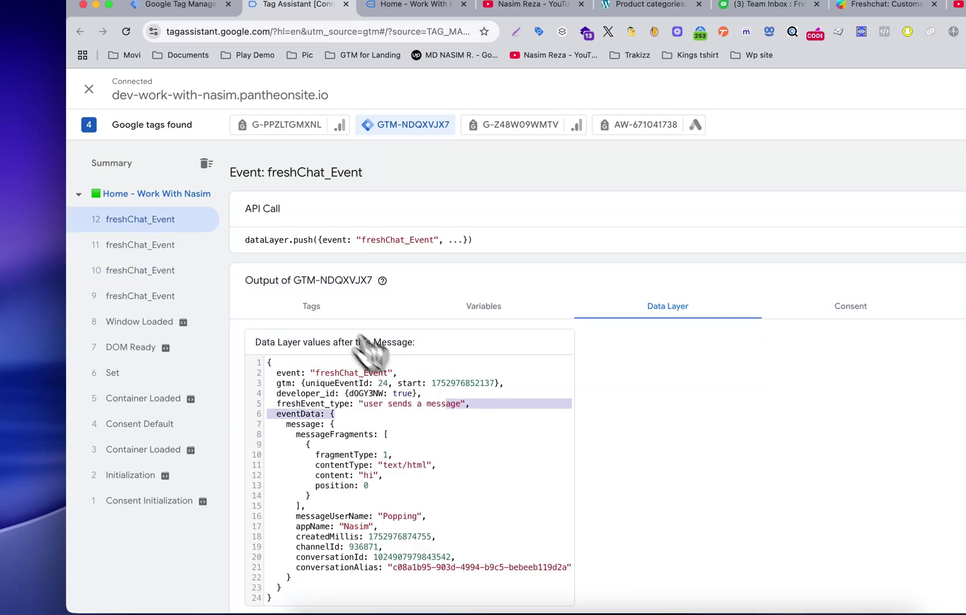
# Review the tags fired on each freshChat_Event entry again, comparing the chat-open event with the message event.
pyautogui.click(320, 308)
pyautogui.click(162, 278)
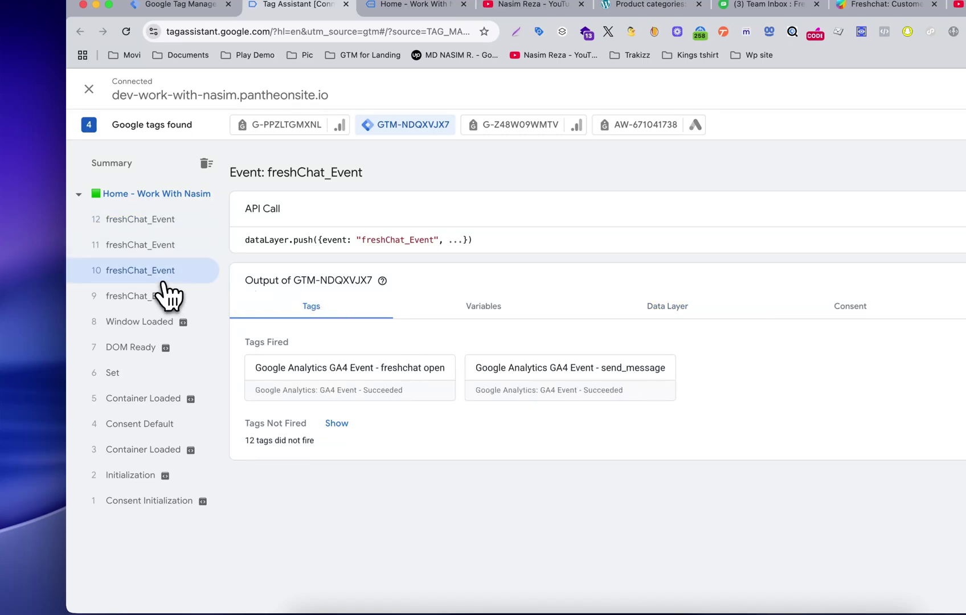
pyautogui.click(165, 296)
pyautogui.click(163, 275)
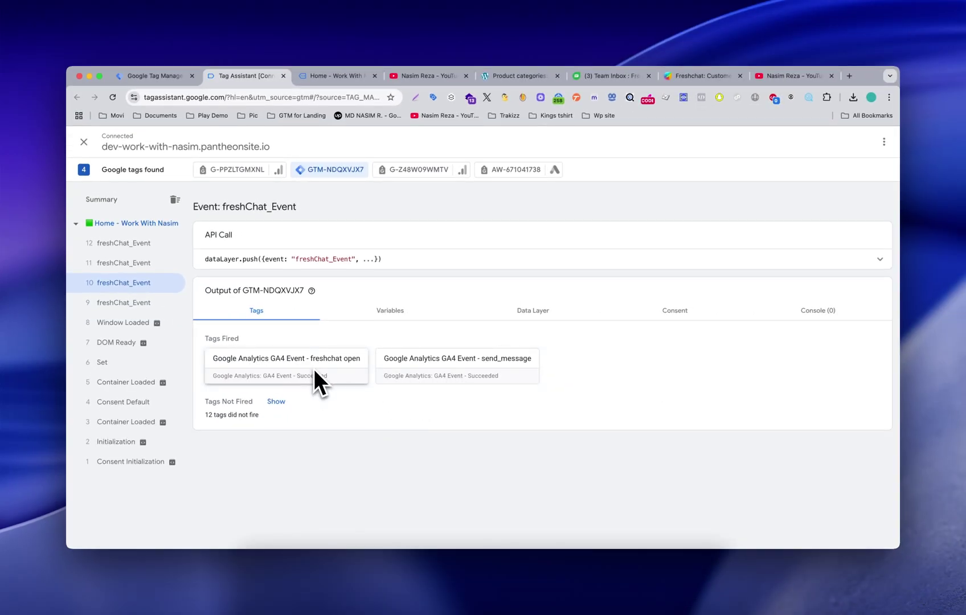
pyautogui.click(131, 247)
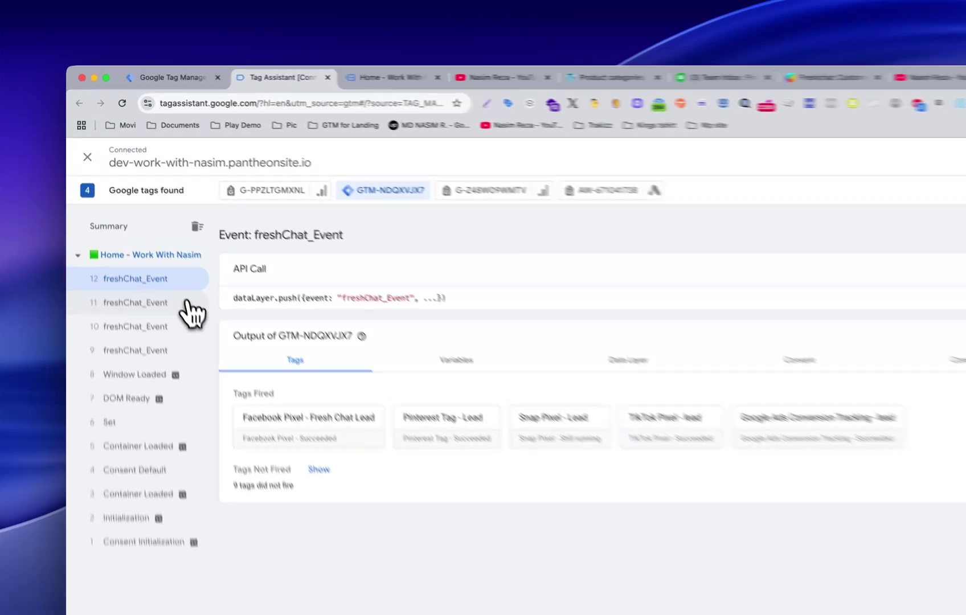
pyautogui.click(166, 262)
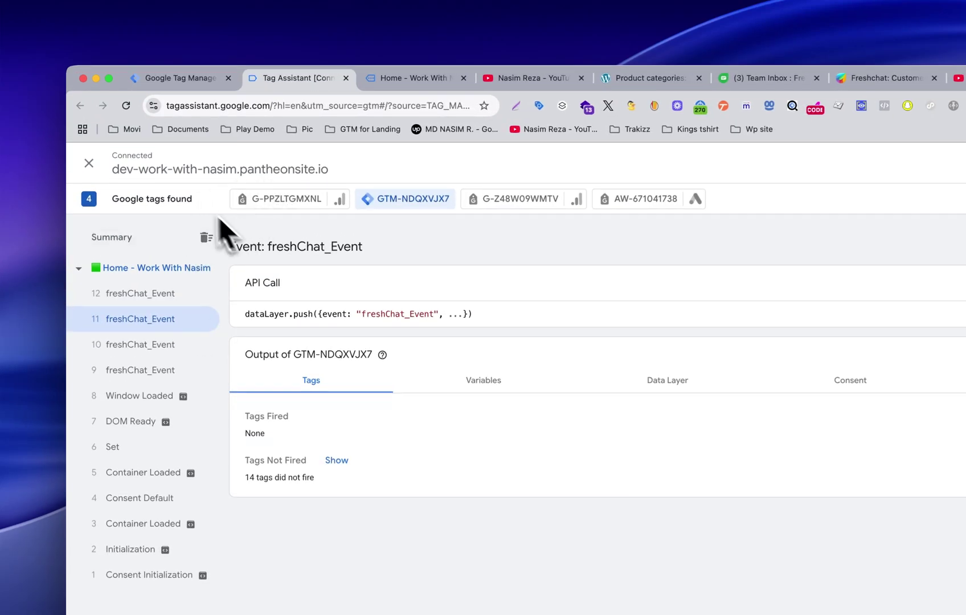
# Leave the trigger in Tag Manager and open the value of the user-defined variable "- Pinterest Pixel (Change It)" for editing.
pyautogui.click(180, 79)
pyautogui.click(195, 326)
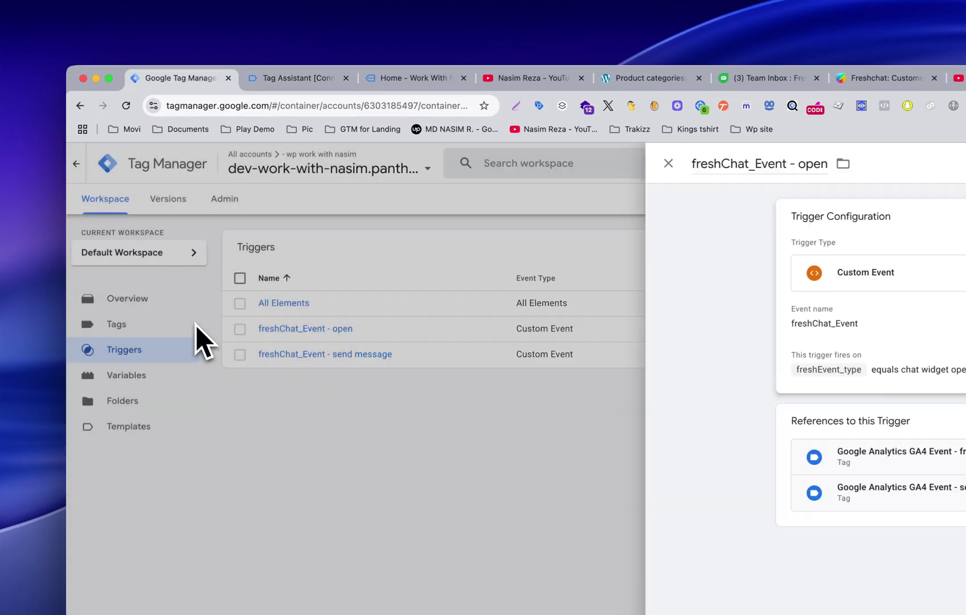
pyautogui.click(153, 378)
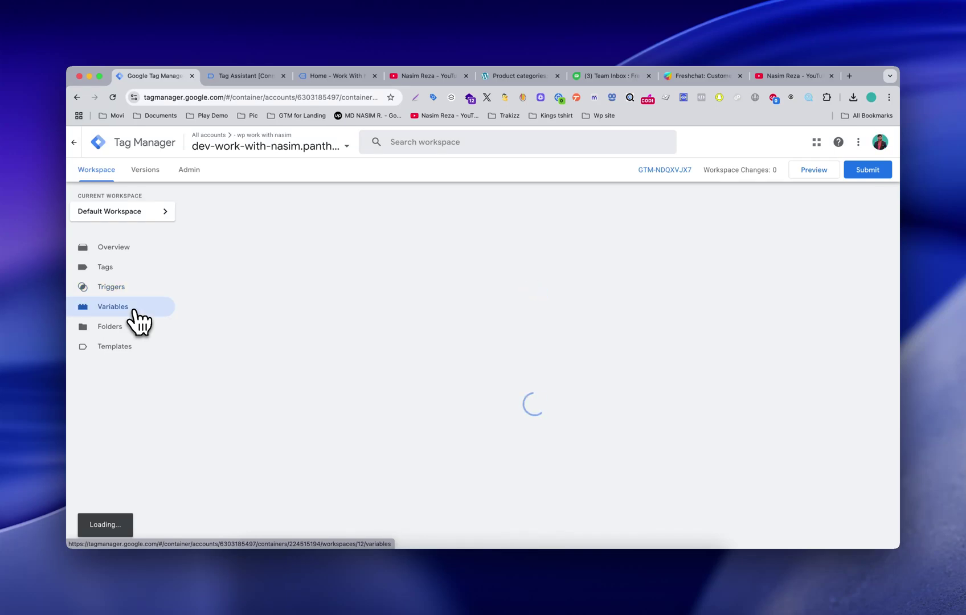
pyautogui.scroll(-3, 313, 392)
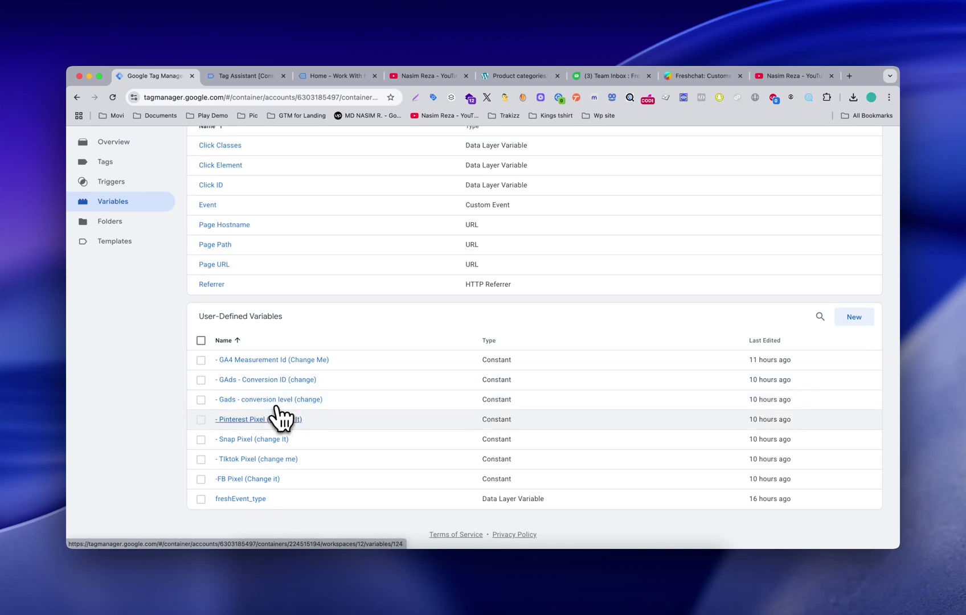
pyautogui.click(252, 420)
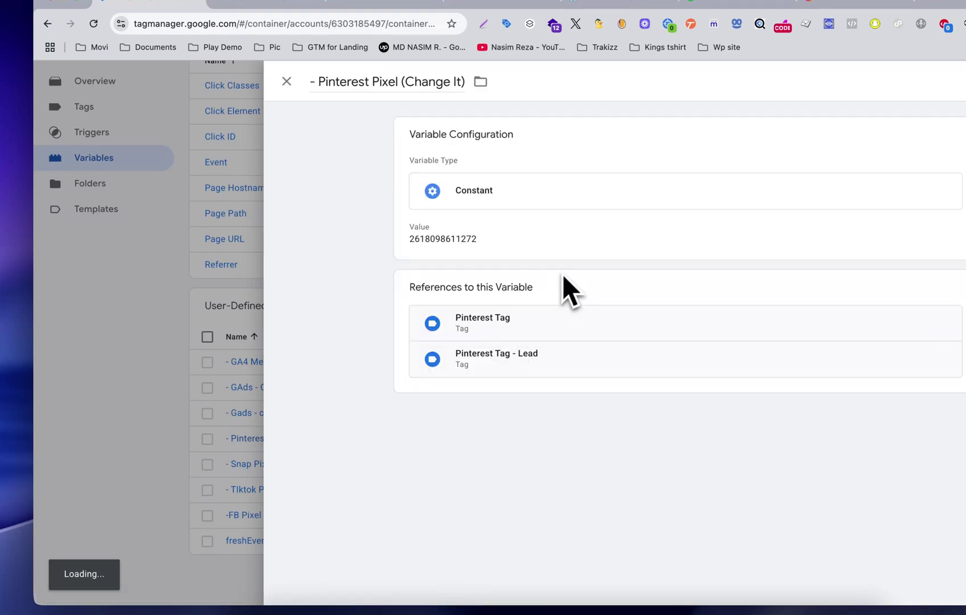
pyautogui.click(580, 258)
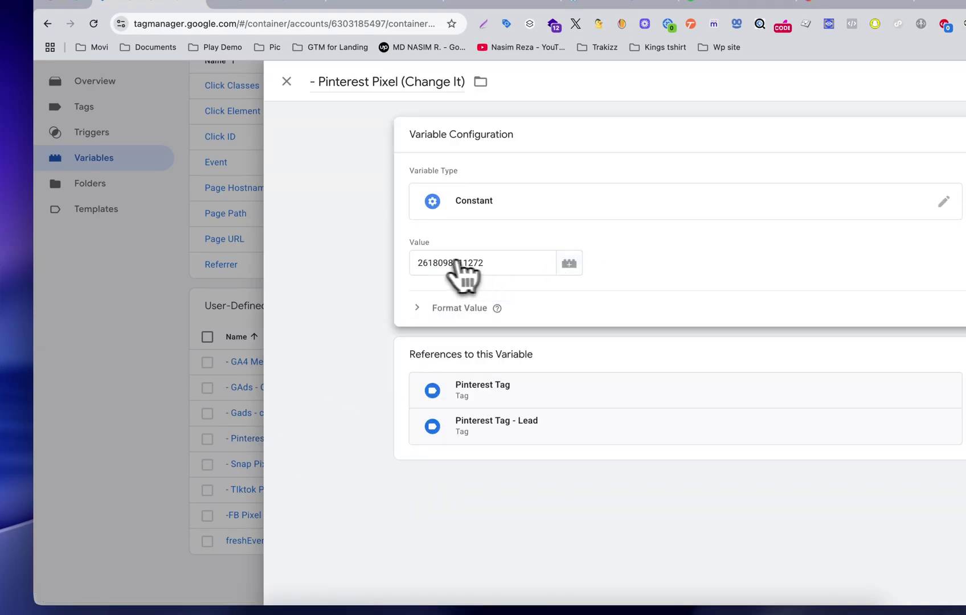
# Close the Pinterest Pixel variable in Tag Manager and open nasimofficial.store in a new browser tab.
pyautogui.click(173, 233)
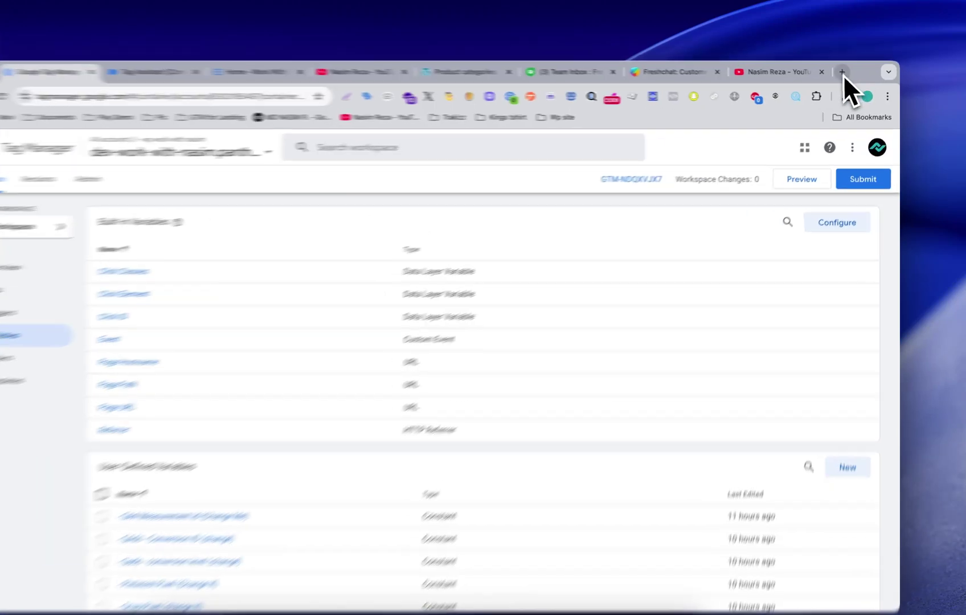
pyautogui.click(849, 76)
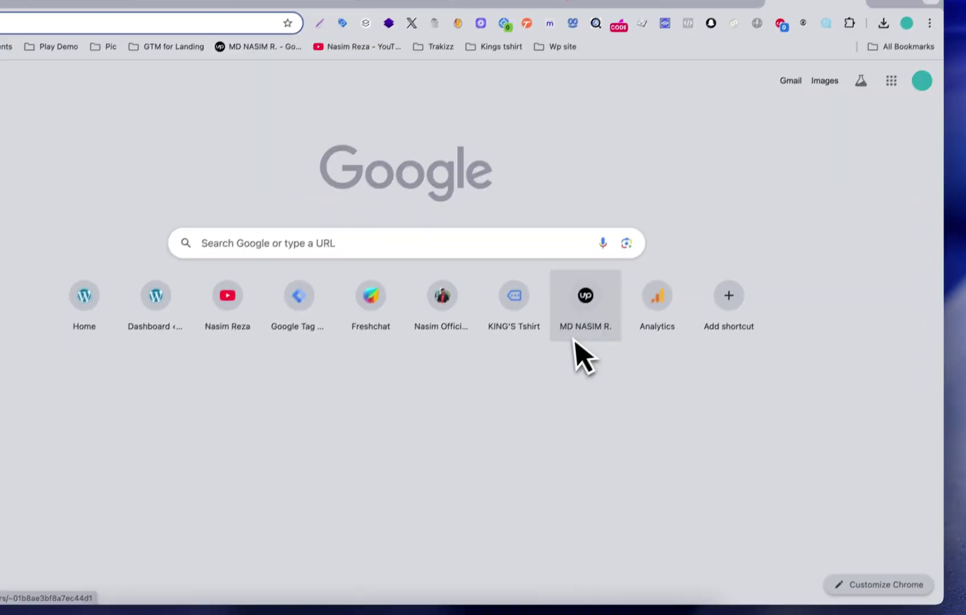
pyautogui.write('nasimofficial.store')
pyautogui.press('Return')
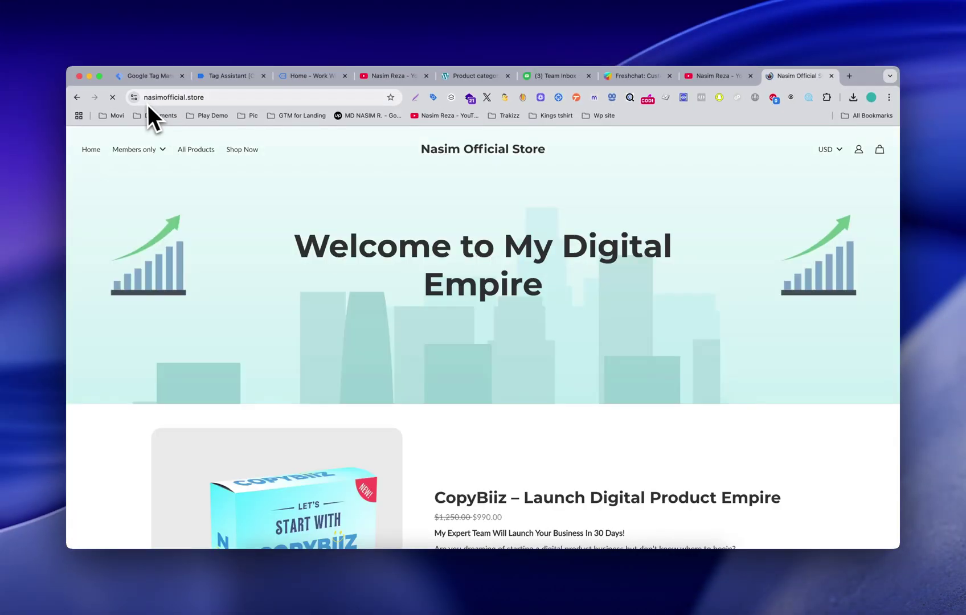
# Open the Freshchat Tracking product from the More Solutions section of the store's home page.
pyautogui.scroll(-15, 290, 318)
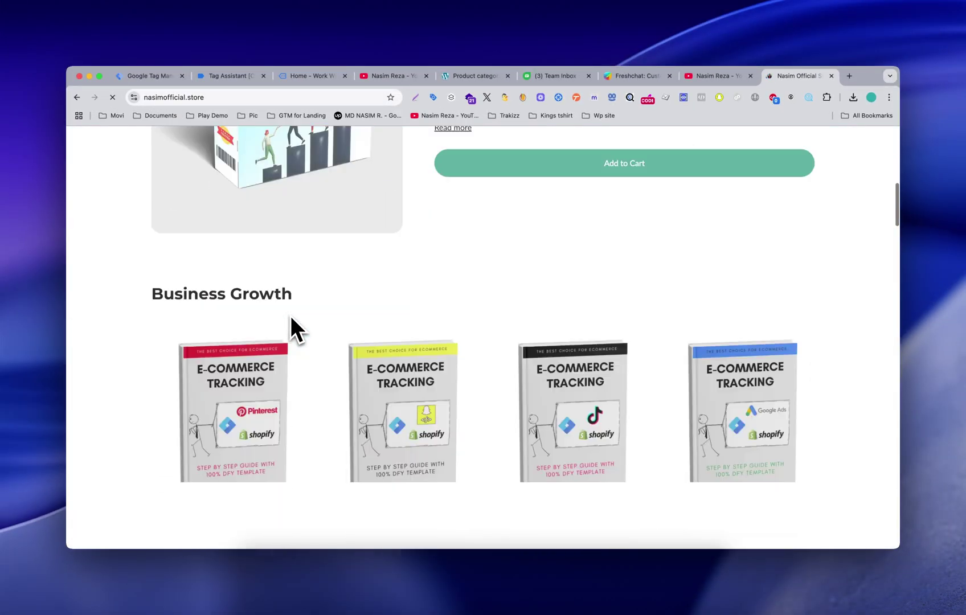
pyautogui.scroll(-10, 291, 324)
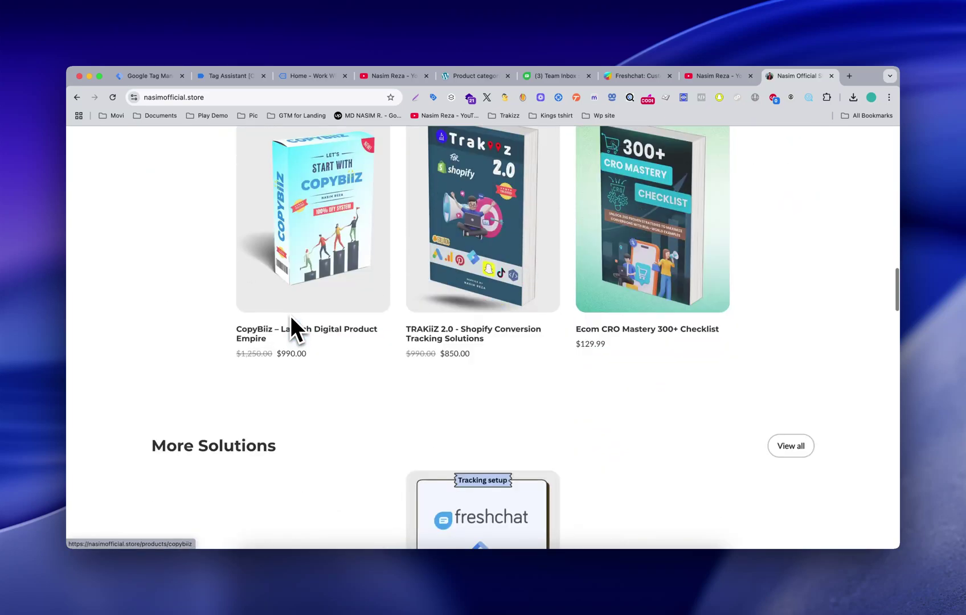
pyautogui.scroll(-2, 498, 399)
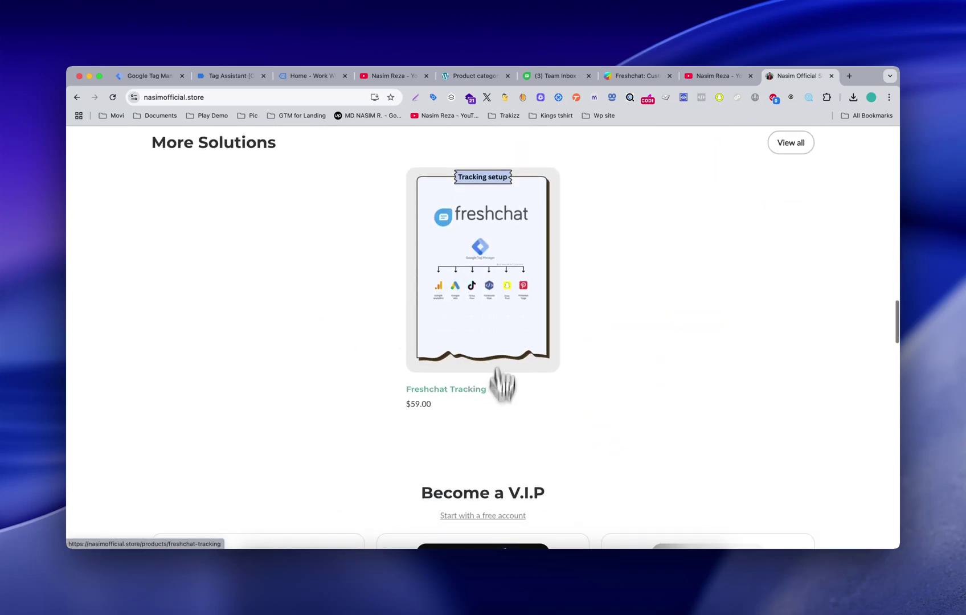
pyautogui.click(501, 308)
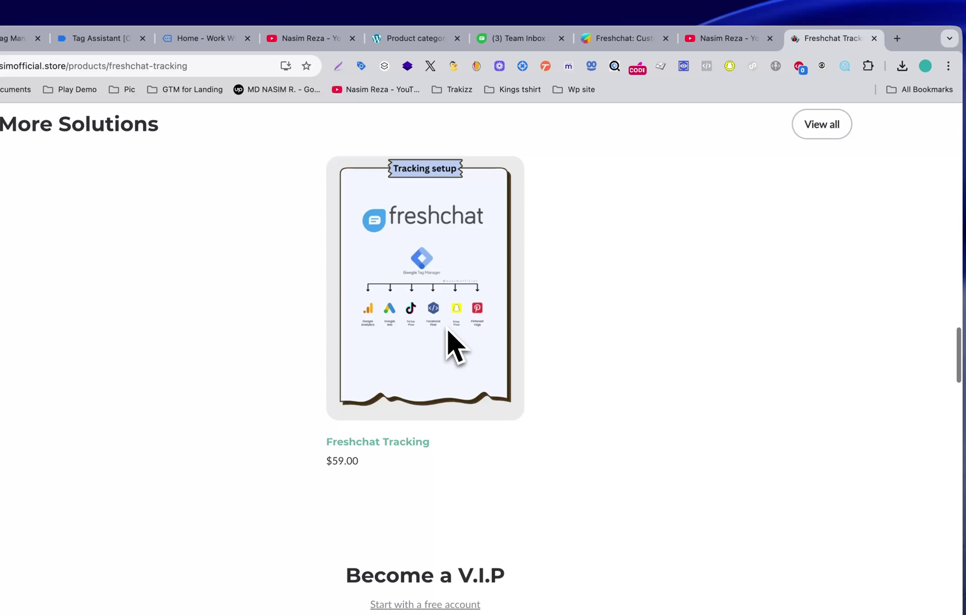
pyautogui.click(456, 344)
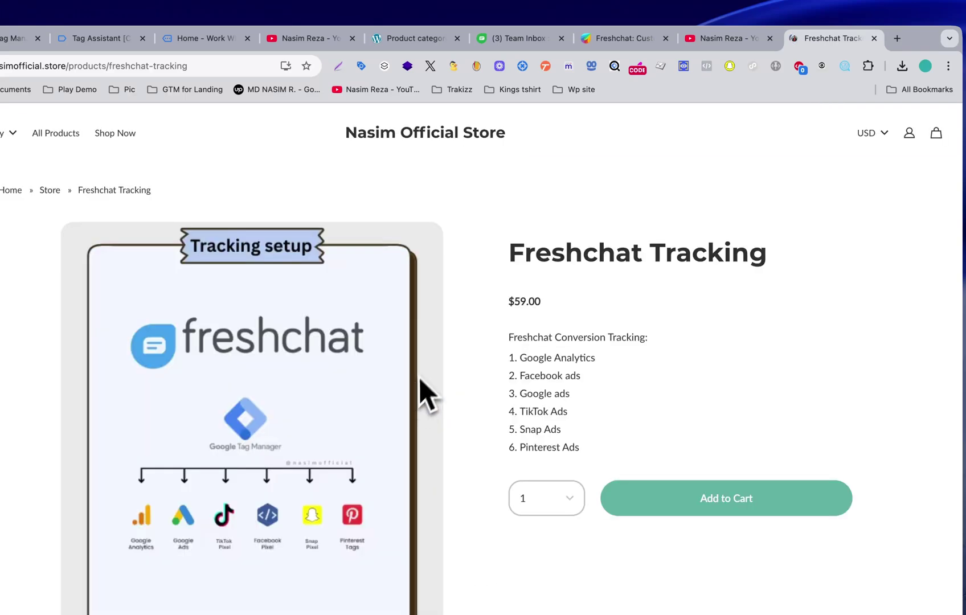
# Highlight the title and then the price of the Freshchat Tracking product.
pyautogui.moveTo(508, 261); pyautogui.dragTo(750, 287)
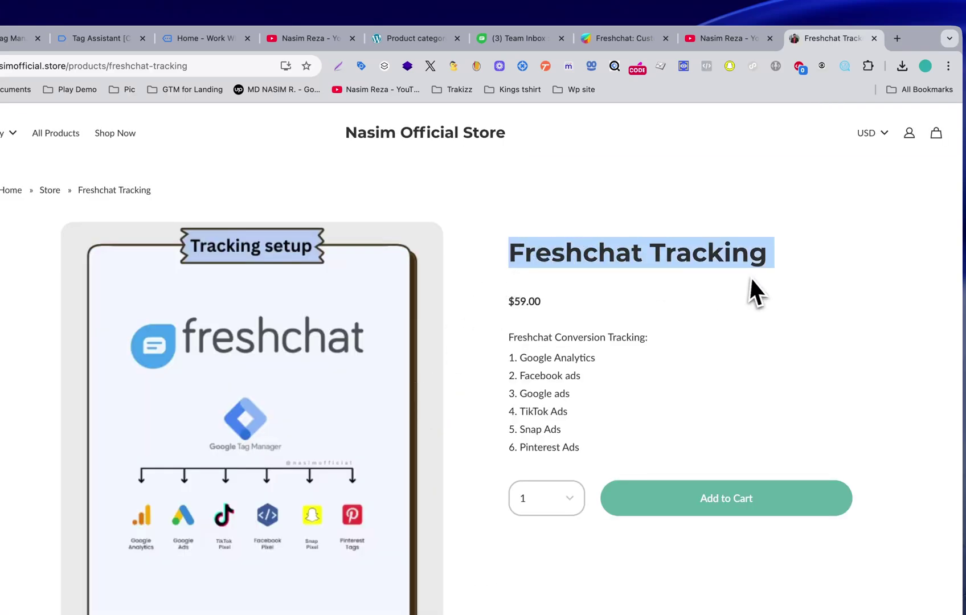
pyautogui.click(649, 373)
pyautogui.moveTo(510, 304); pyautogui.dragTo(541, 302)
pyautogui.scroll(-3, 638, 325)
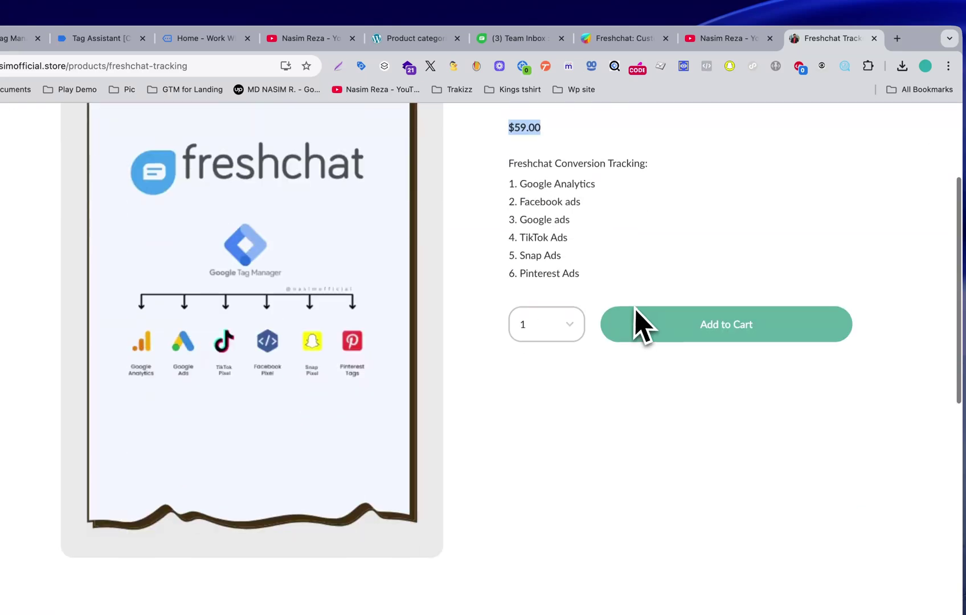
# Highlight the Freshchat Conversion Tracking list in the product description, covering all platforms from Google Analytics to Pinterest Ads.
pyautogui.click(575, 264)
pyautogui.tripleClick(578, 265)
pyautogui.moveTo(578, 263); pyautogui.dragTo(501, 162)
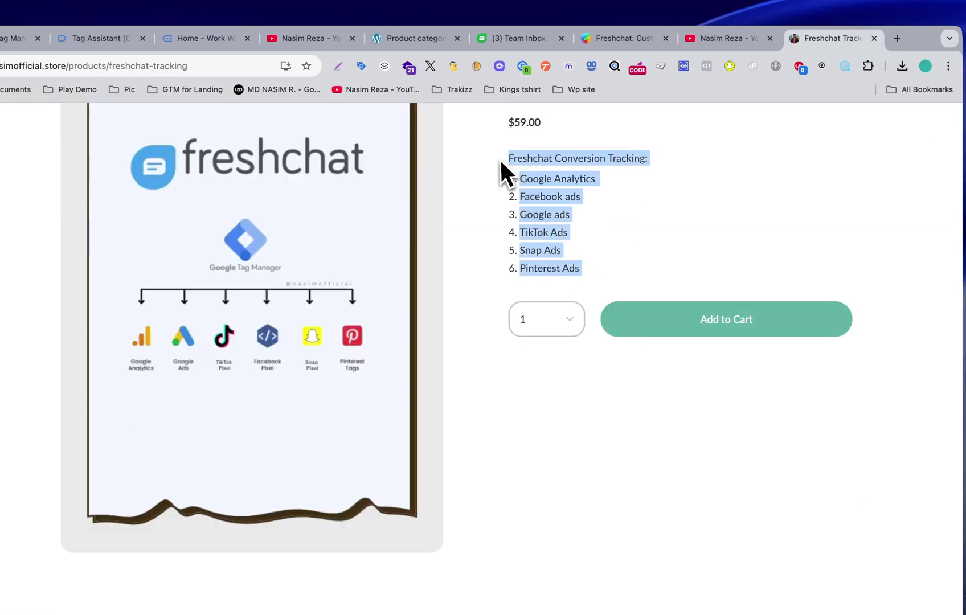
pyautogui.click(578, 241)
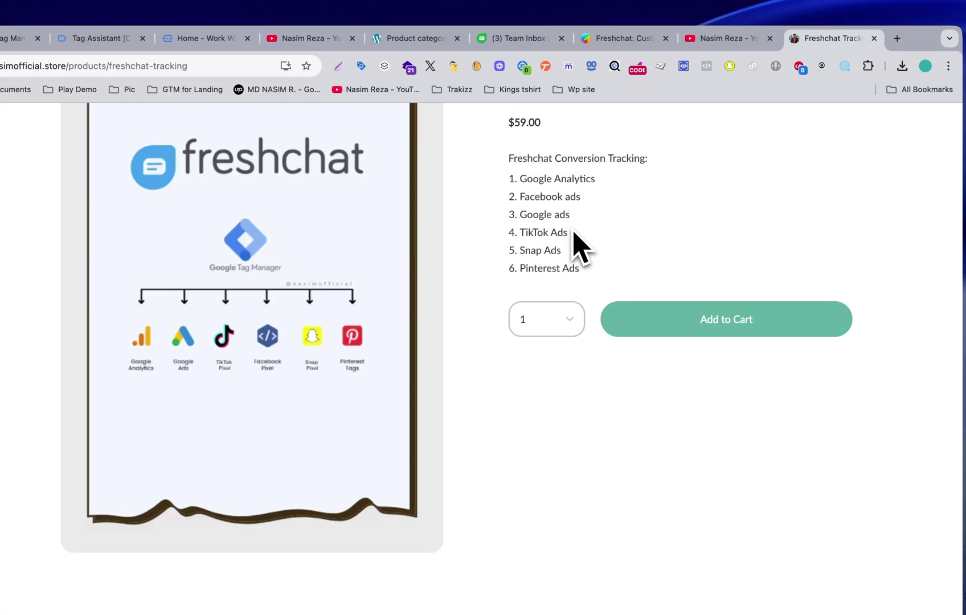
pyautogui.moveTo(504, 163); pyautogui.dragTo(567, 278)
pyautogui.click(605, 256)
pyautogui.scroll(3, 607, 261)
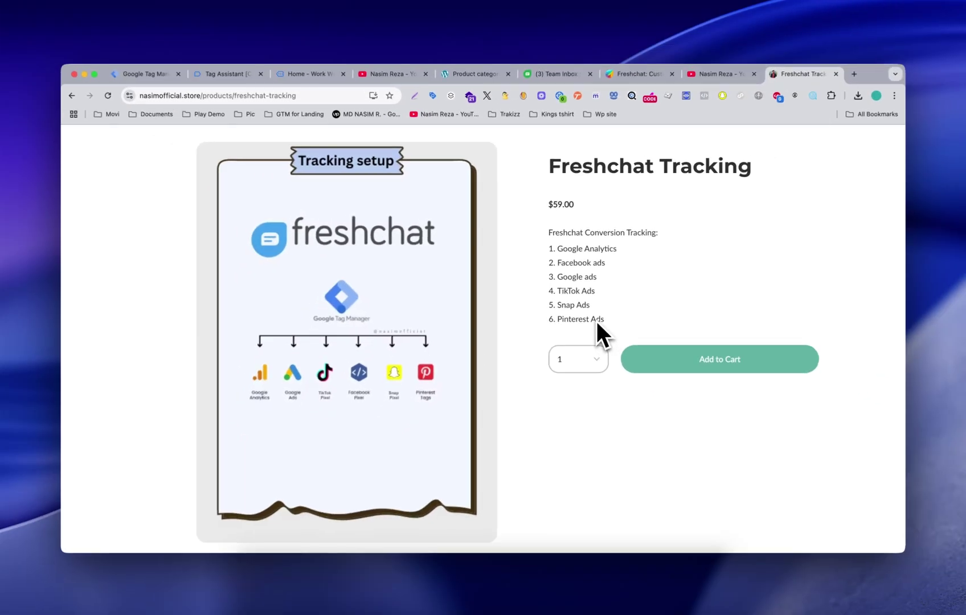
pyautogui.scroll(2, 606, 308)
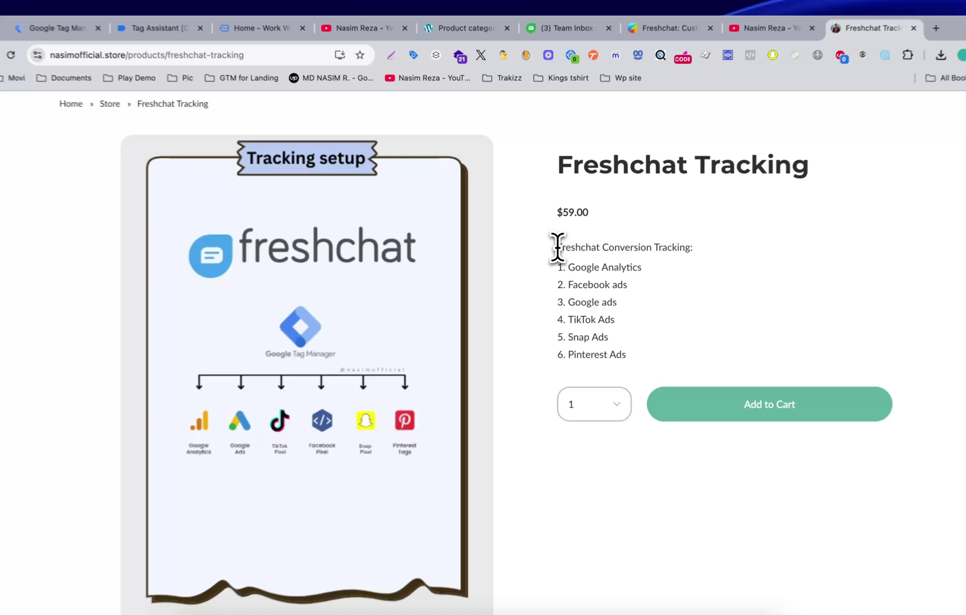
pyautogui.moveTo(549, 253); pyautogui.dragTo(573, 285)
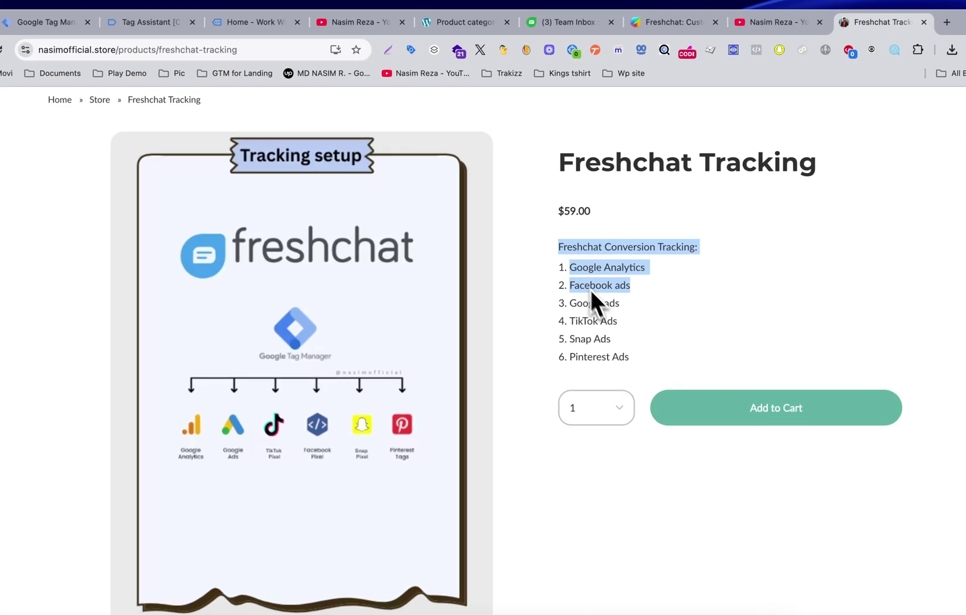
pyautogui.moveTo(634, 335); pyautogui.dragTo(642, 367)
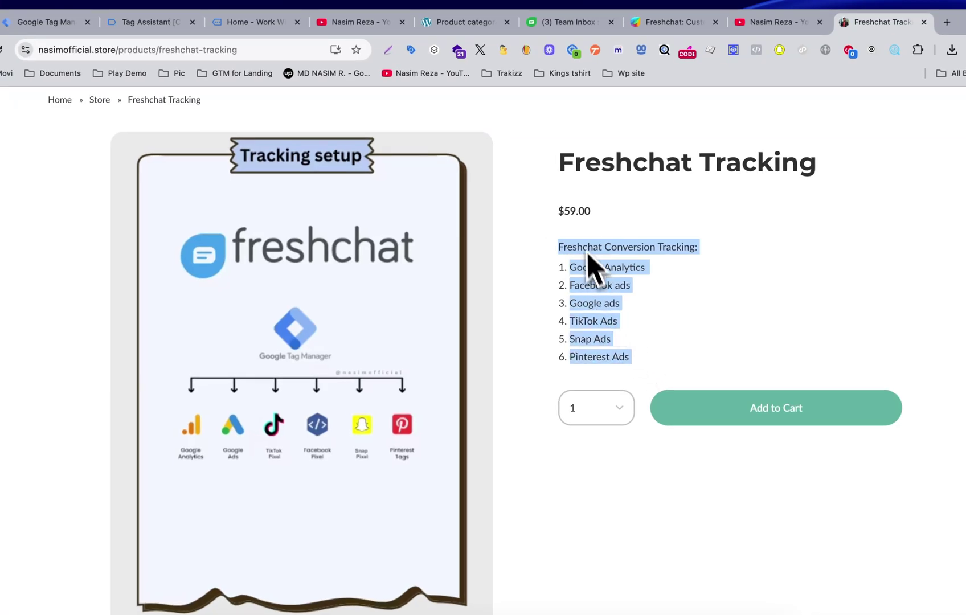
pyautogui.click(627, 280)
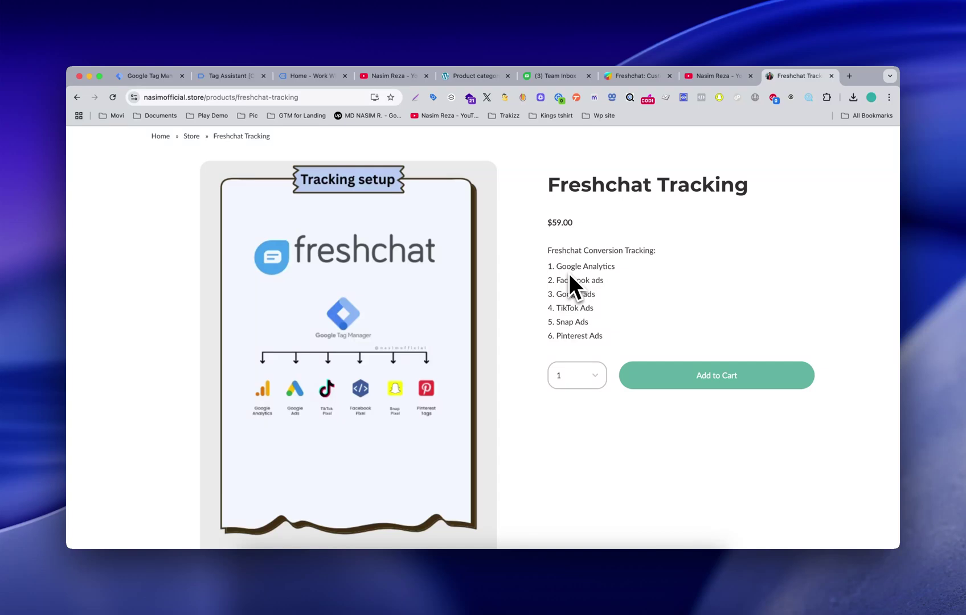
pyautogui.scroll(-2, 569, 275)
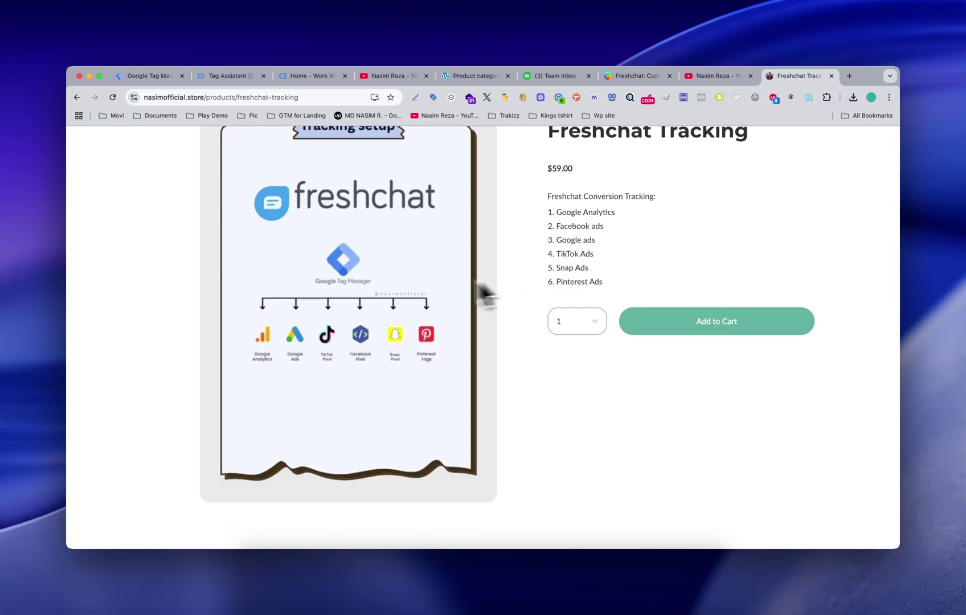
pyautogui.scroll(3, 541, 251)
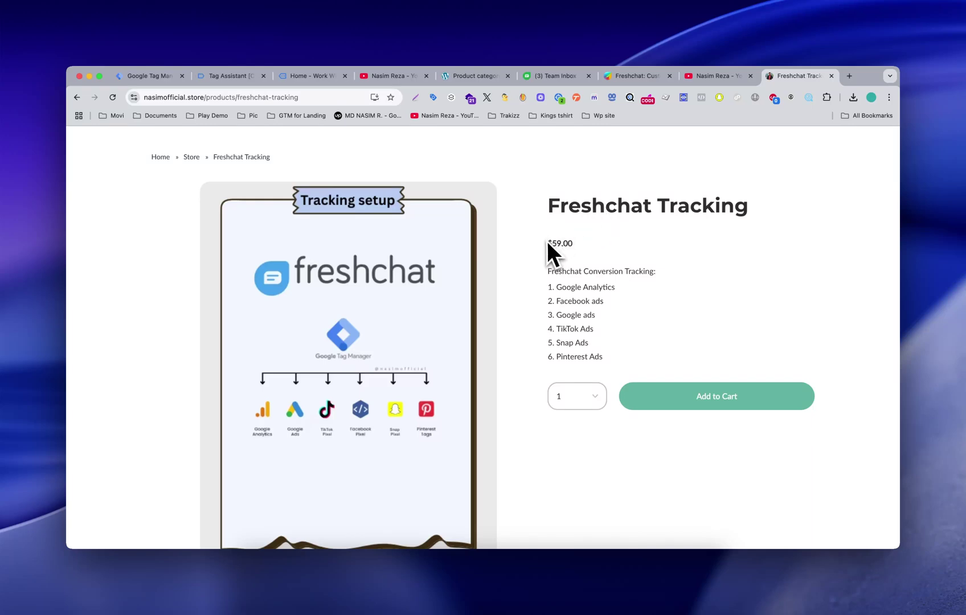
pyautogui.scroll(2, 547, 242)
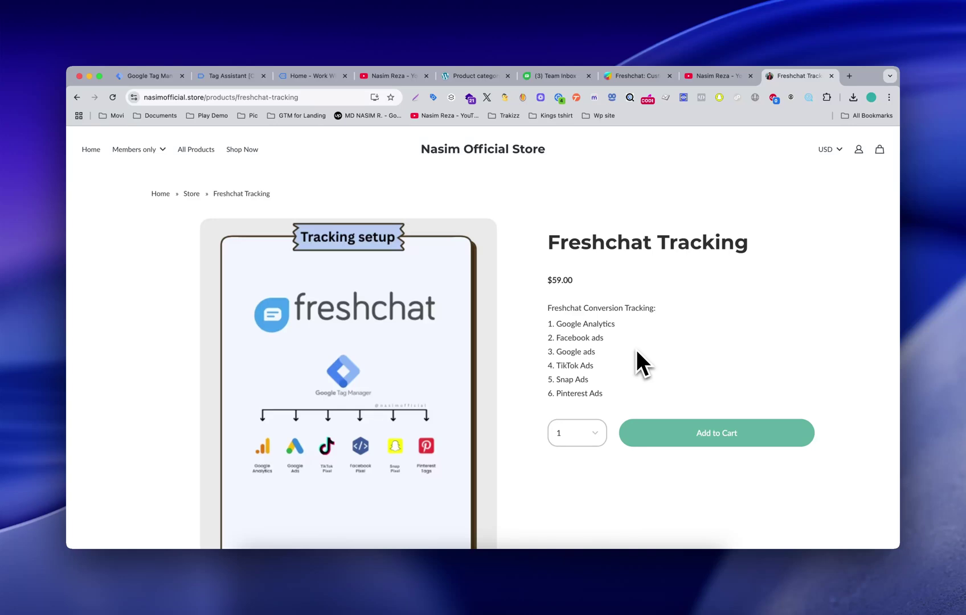
pyautogui.scroll(-2, 575, 327)
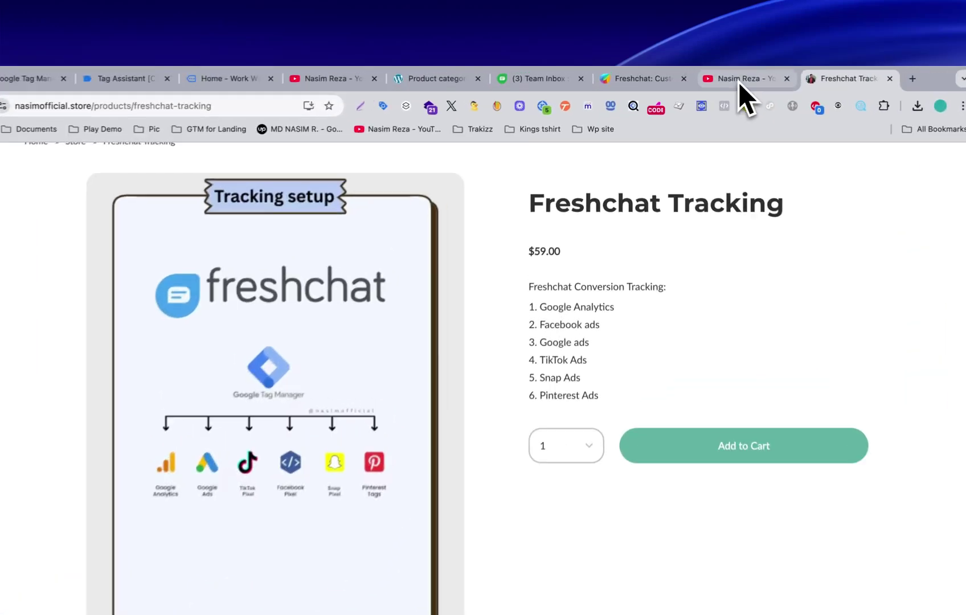
# Return to Tag Manager, open the container's tag list, and select all tags before clearing the selection.
pyautogui.click(715, 76)
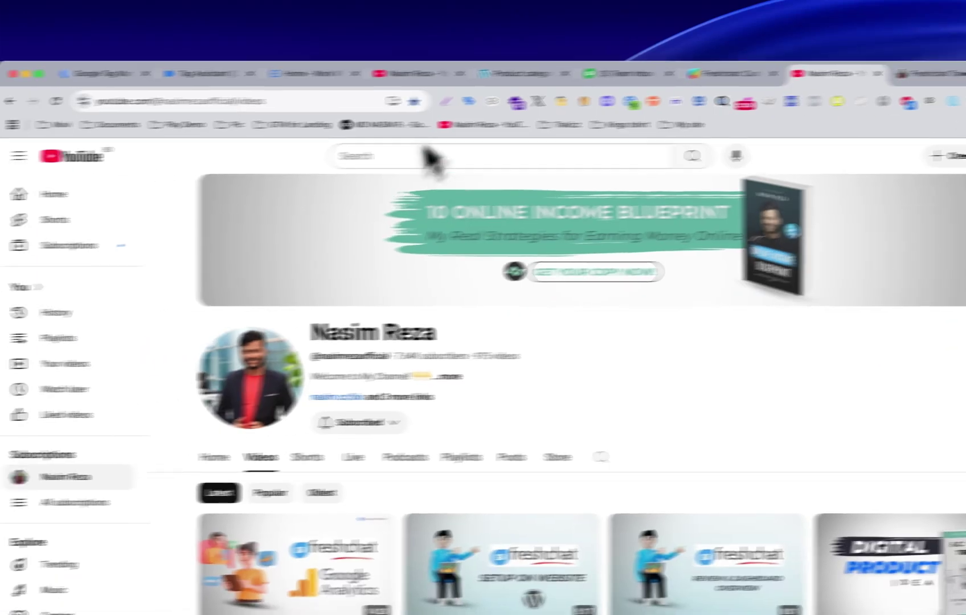
pyautogui.click(289, 74)
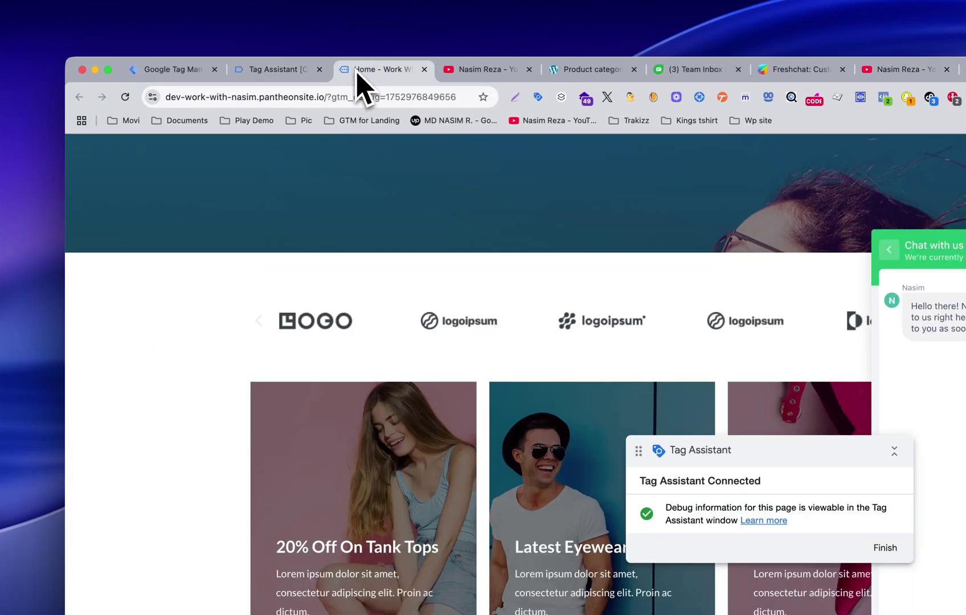
pyautogui.click(205, 70)
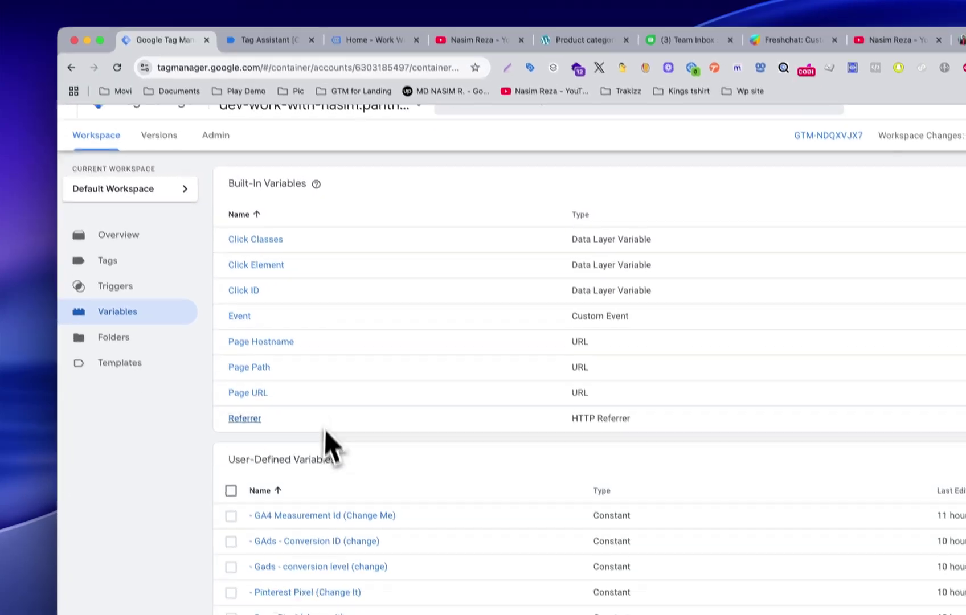
pyautogui.scroll(-3, 326, 438)
pyautogui.click(161, 147)
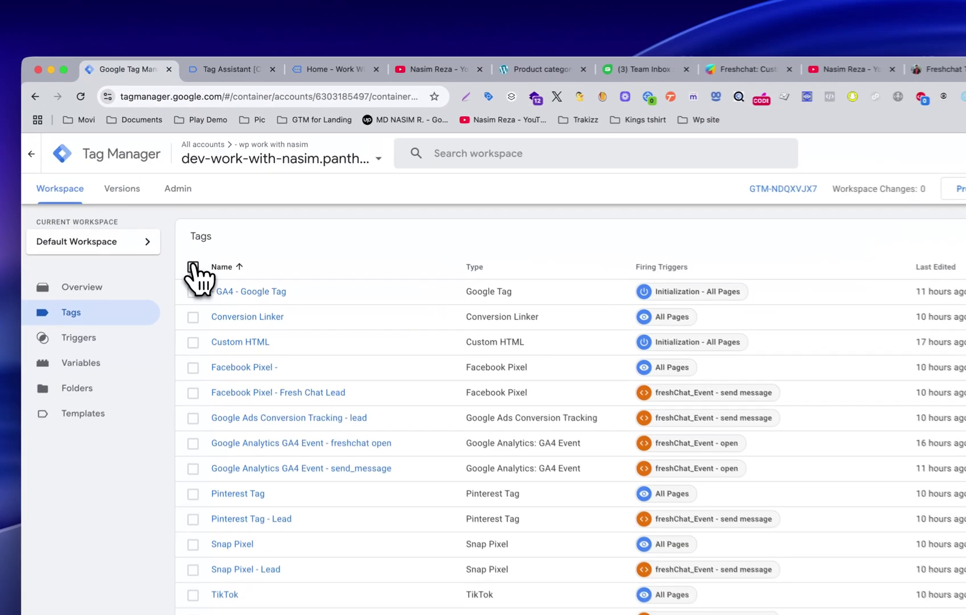
pyautogui.click(201, 232)
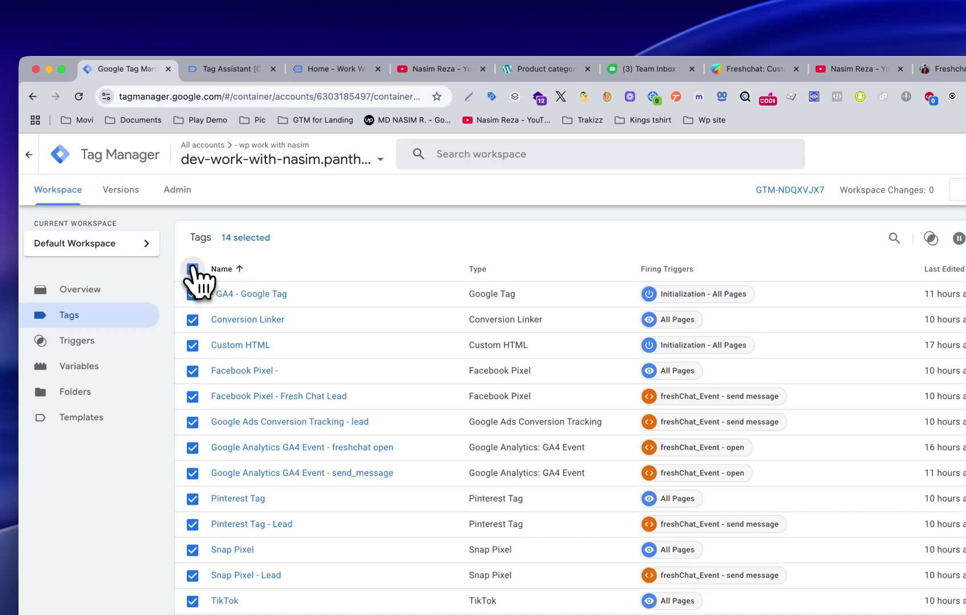
pyautogui.click(192, 268)
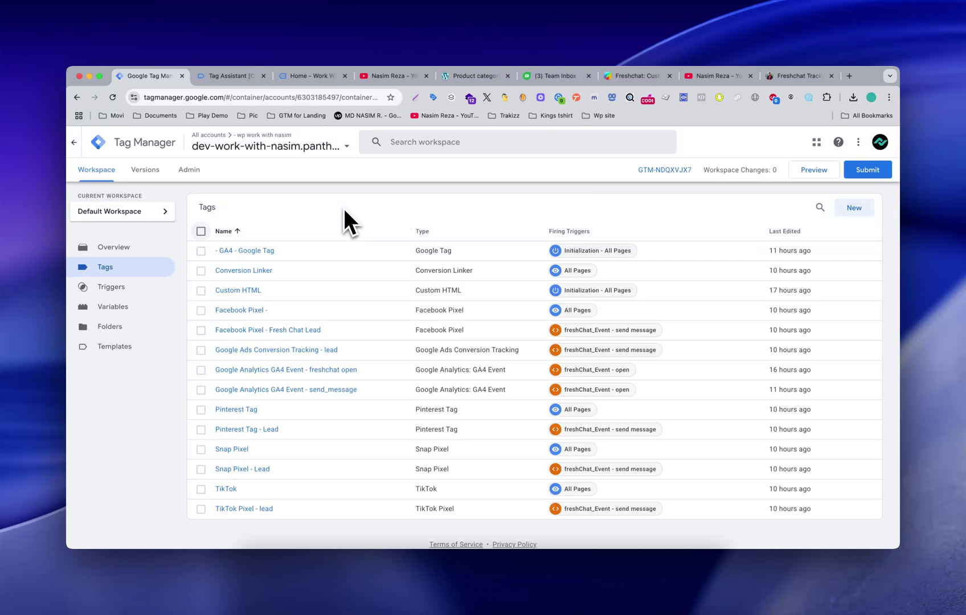
# Switch to the YouTube channel's Videos page and look over its latest Freshchat tutorials.
pyautogui.click(716, 78)
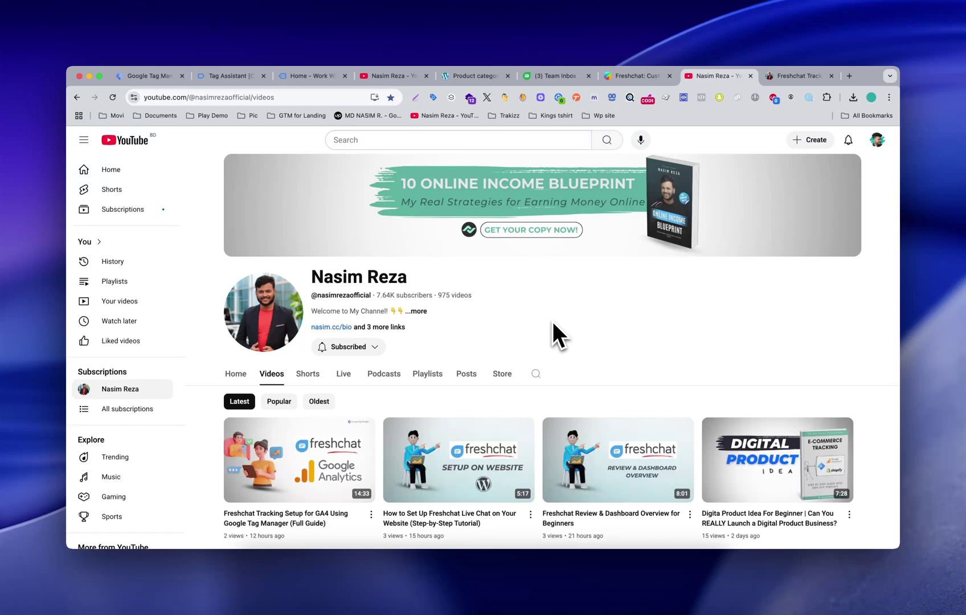
pyautogui.scroll(-3, 552, 322)
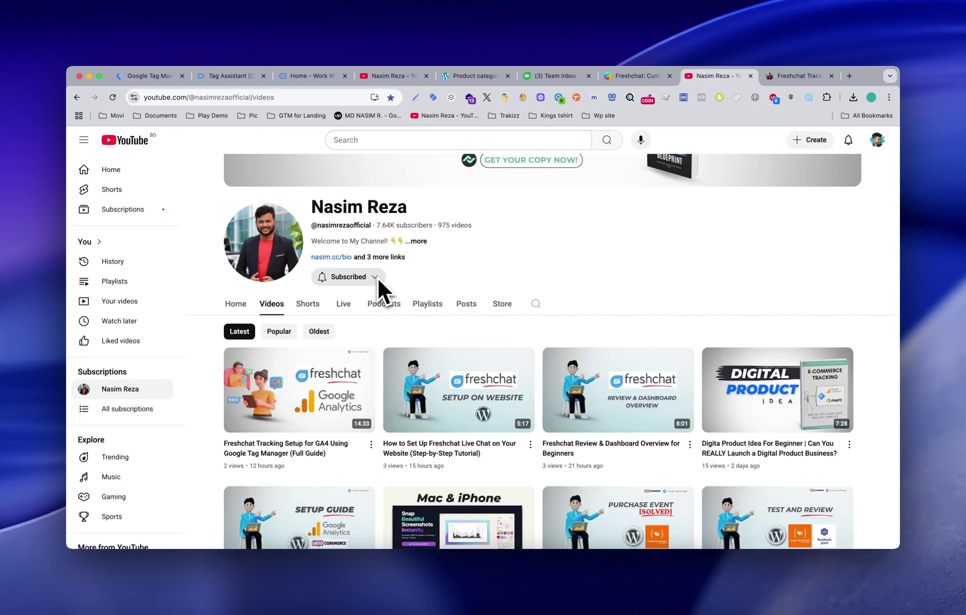
pyautogui.scroll(3, 377, 278)
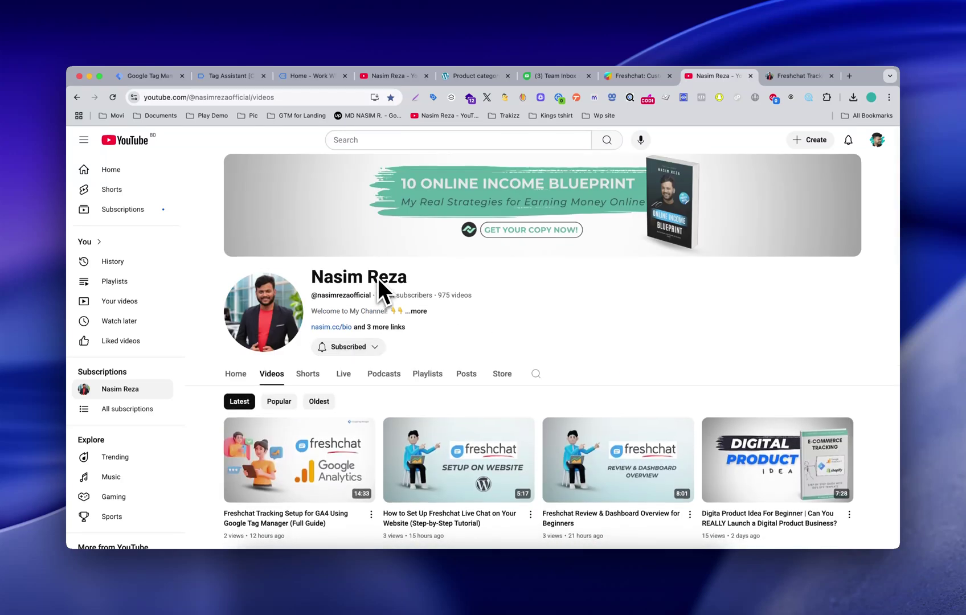